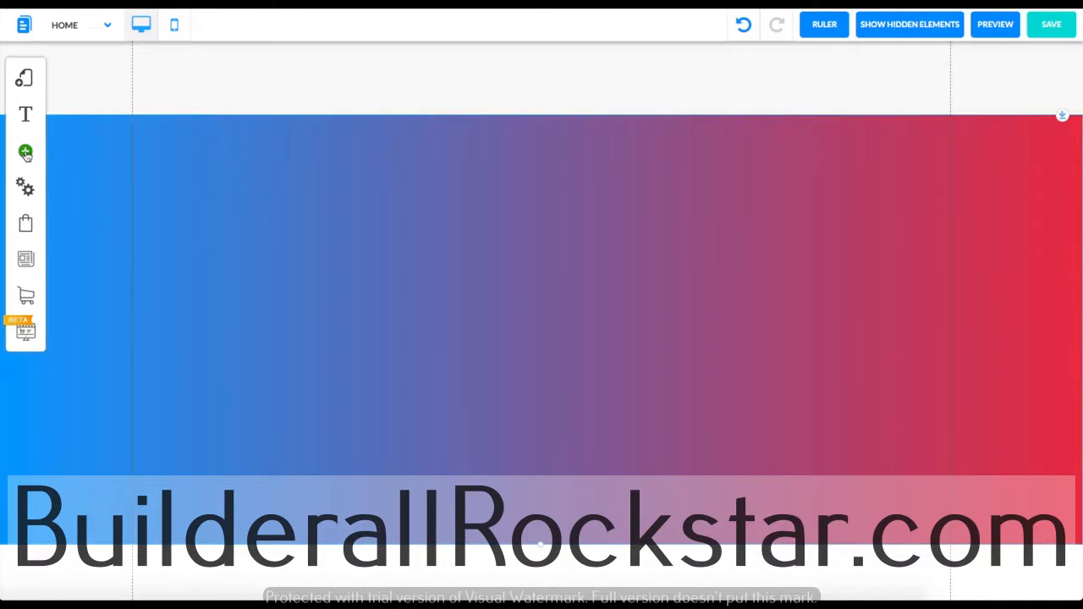
Open the Button element library and look through its Icon, Login Button, Call to Action and Toggle Button categories
{"action": "left_click", "coordinate": [26, 152]}
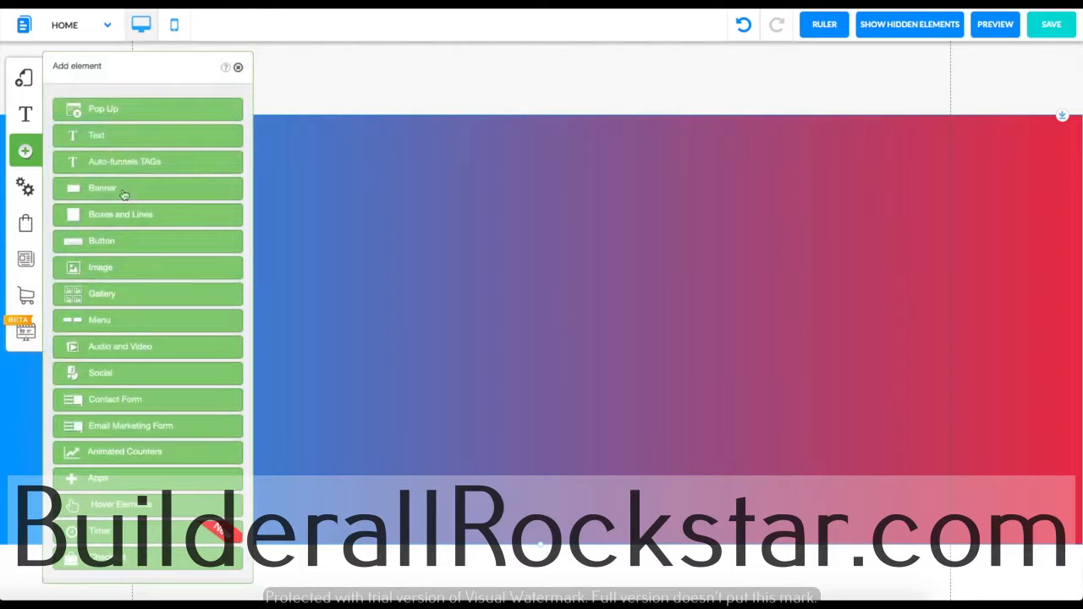
{"action": "left_click", "coordinate": [123, 241]}
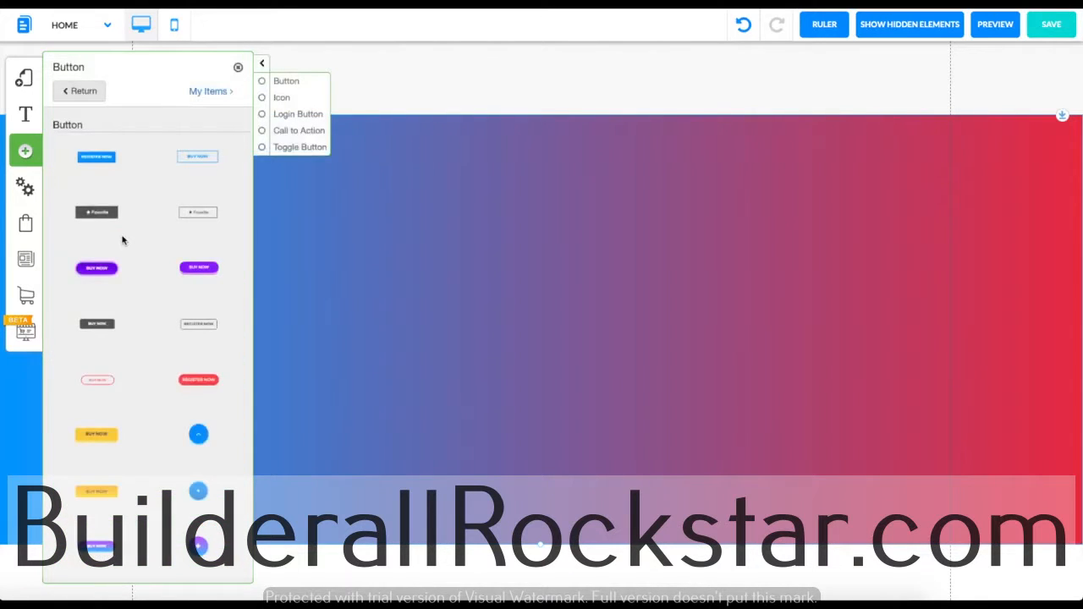
{"action": "left_click", "coordinate": [262, 99]}
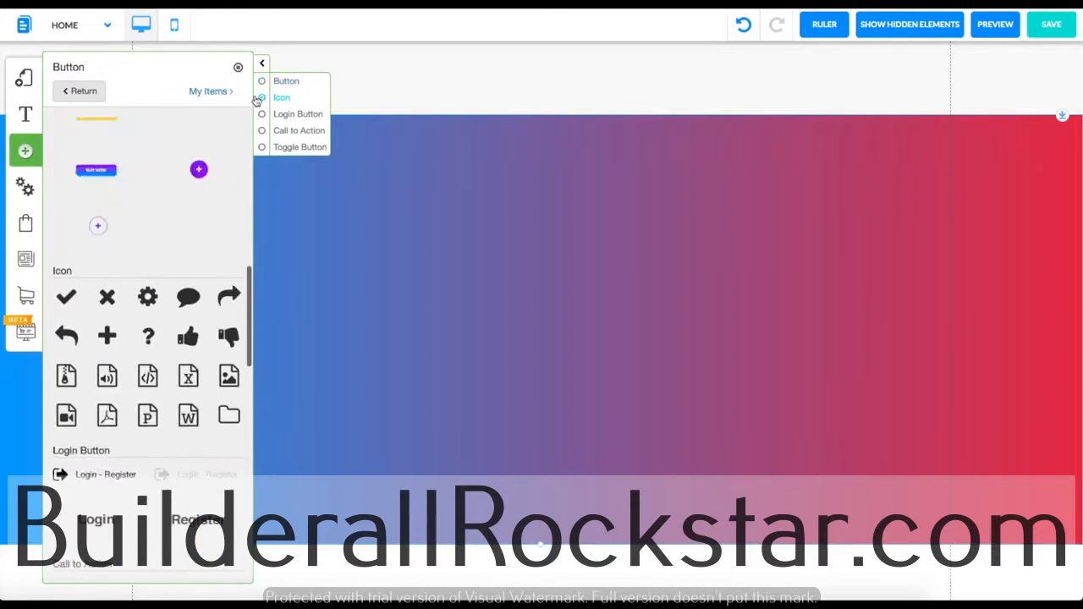
{"action": "left_click", "coordinate": [262, 115]}
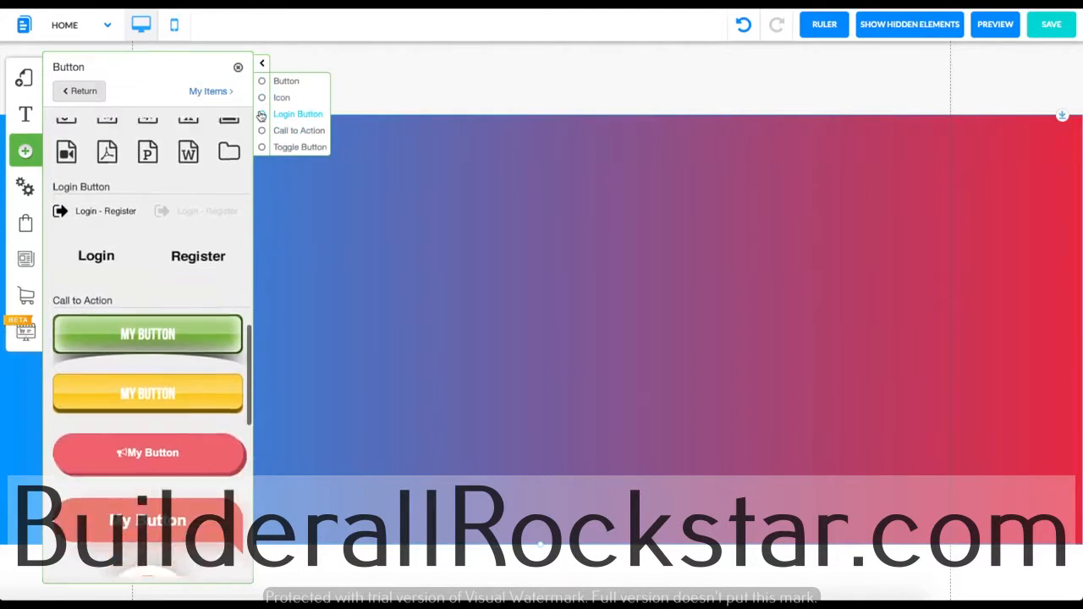
{"action": "left_click", "coordinate": [275, 130]}
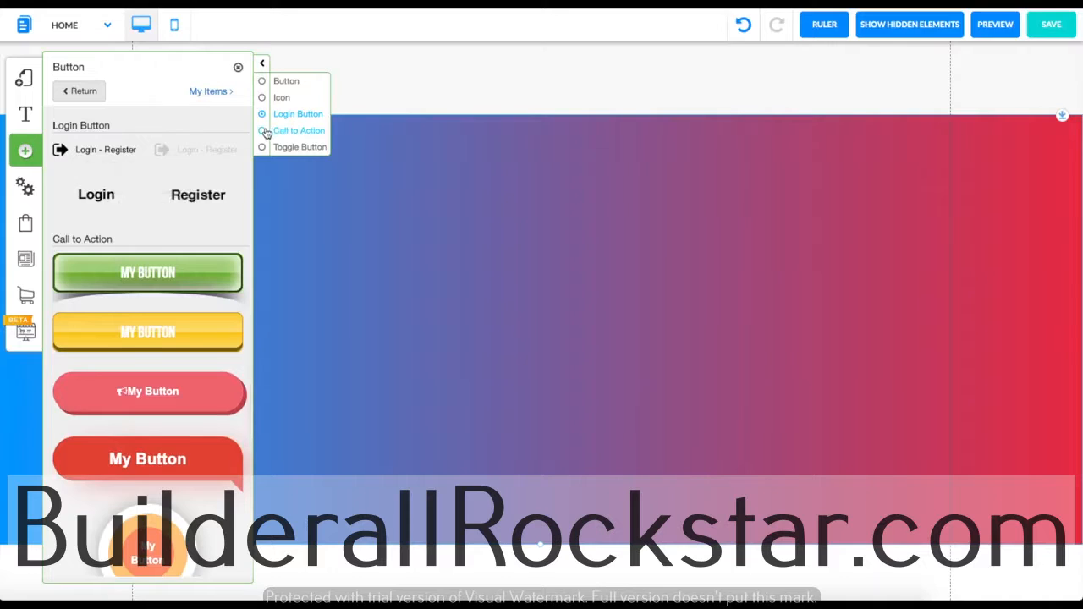
{"action": "left_click", "coordinate": [262, 147]}
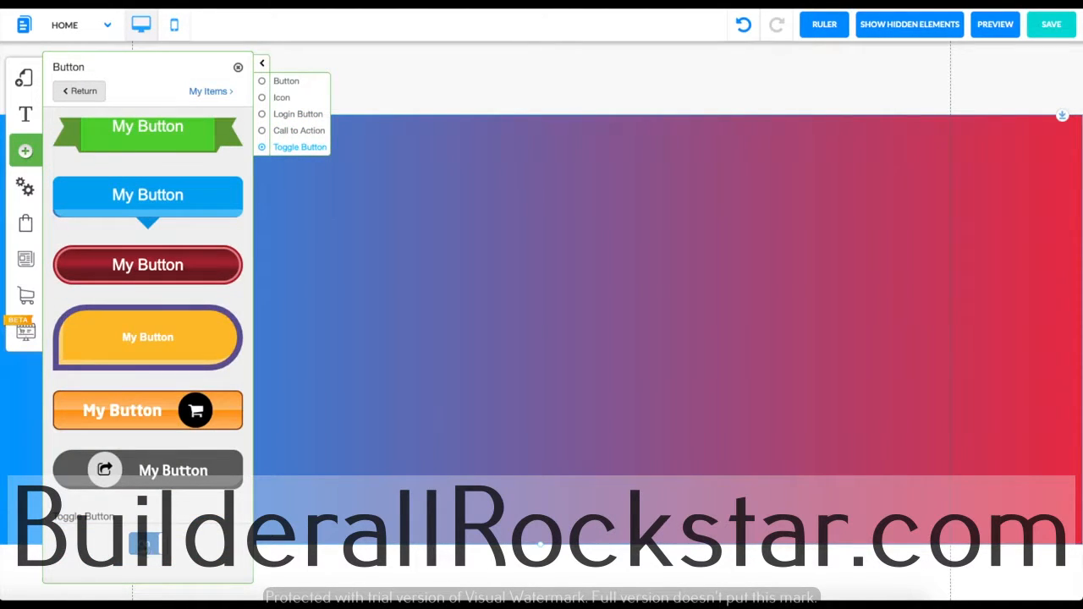
Add the solid blue REGISTER NOW button from the Button category to the gradient section
{"action": "left_click", "coordinate": [261, 81]}
{"action": "left_click", "coordinate": [97, 163]}
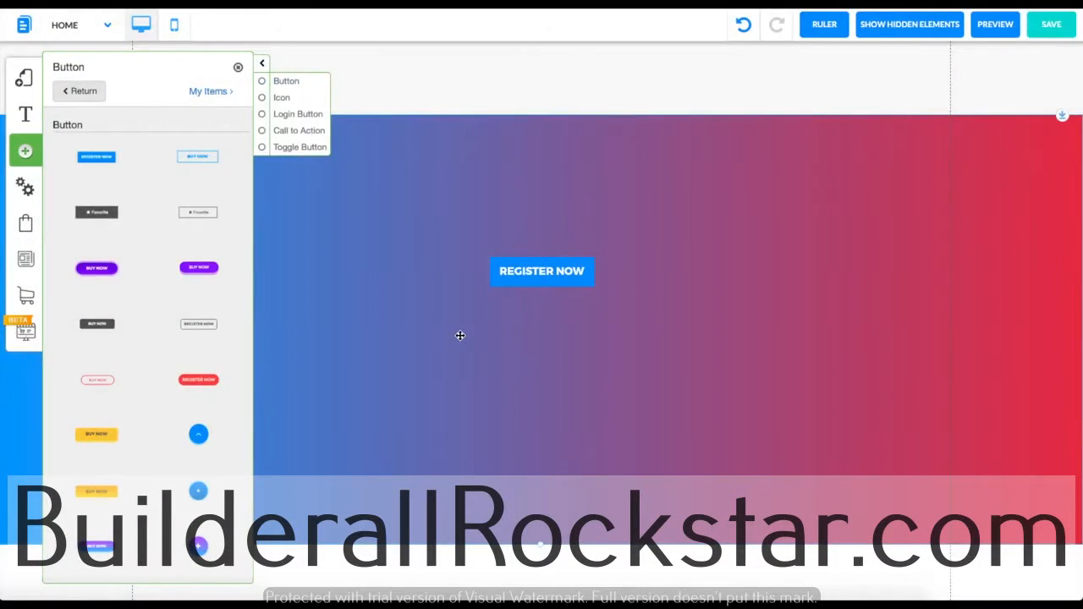
{"action": "left_click", "coordinate": [465, 277]}
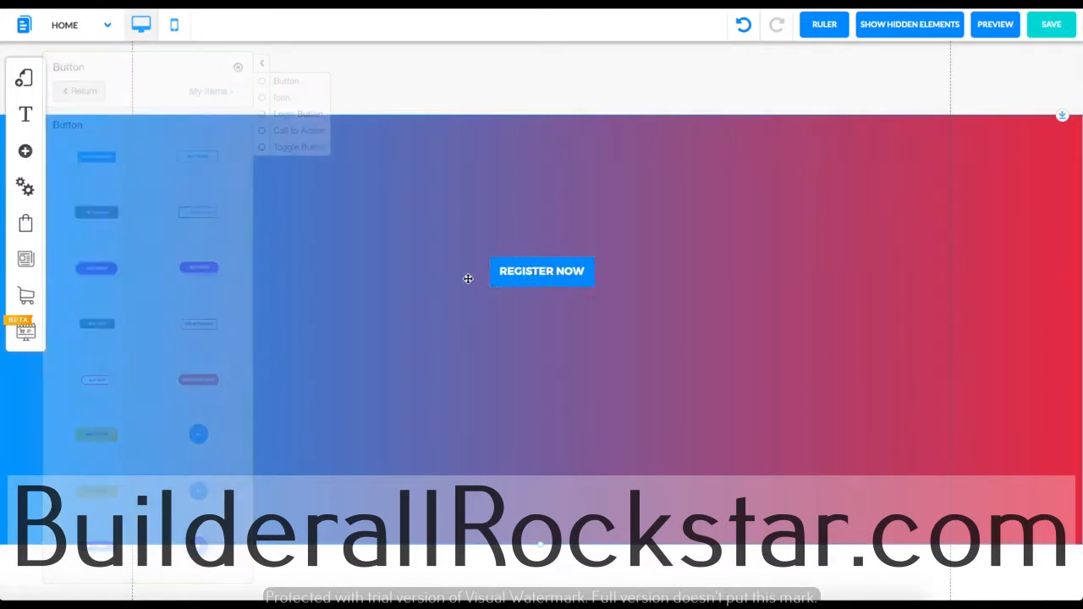
Change the new button's text to "Buy it now"
{"action": "left_click", "coordinate": [528, 279]}
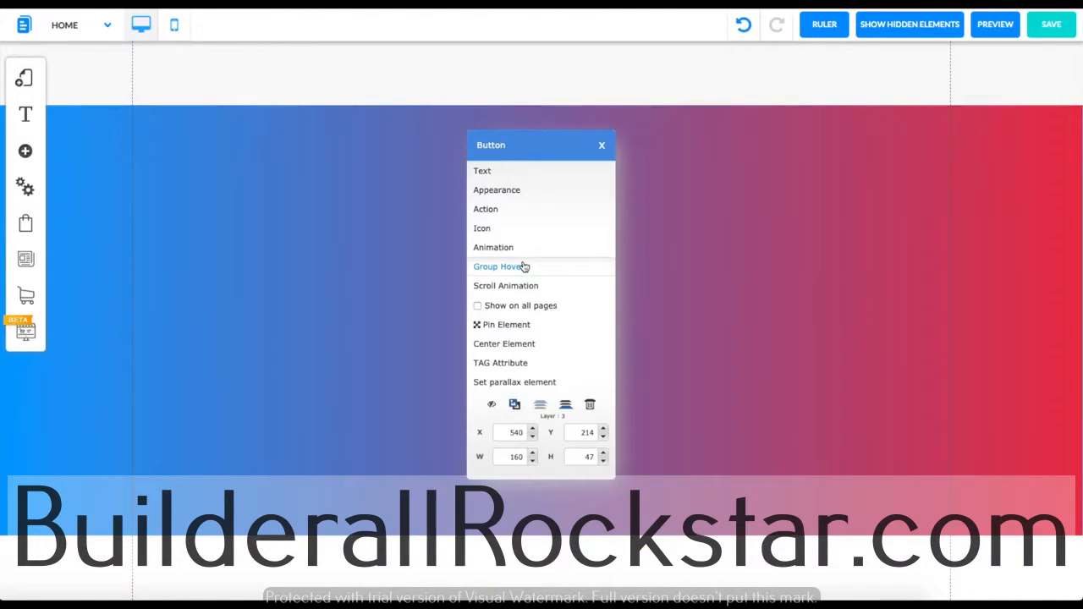
{"action": "left_click", "coordinate": [509, 177]}
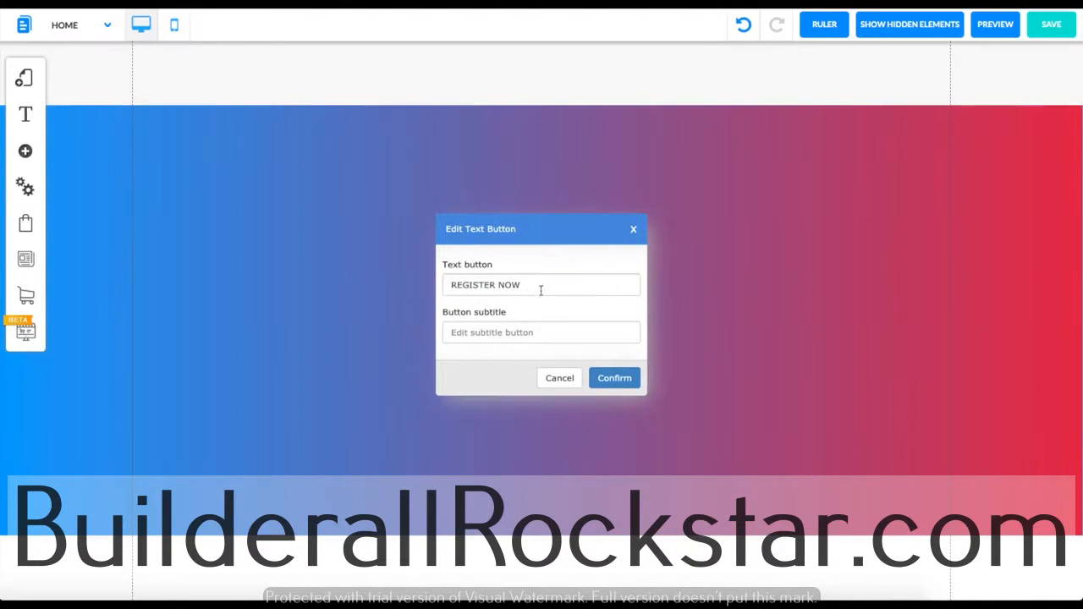
{"action": "left_click_drag", "start_coordinate": [533, 288], "coordinate": [428, 285]}
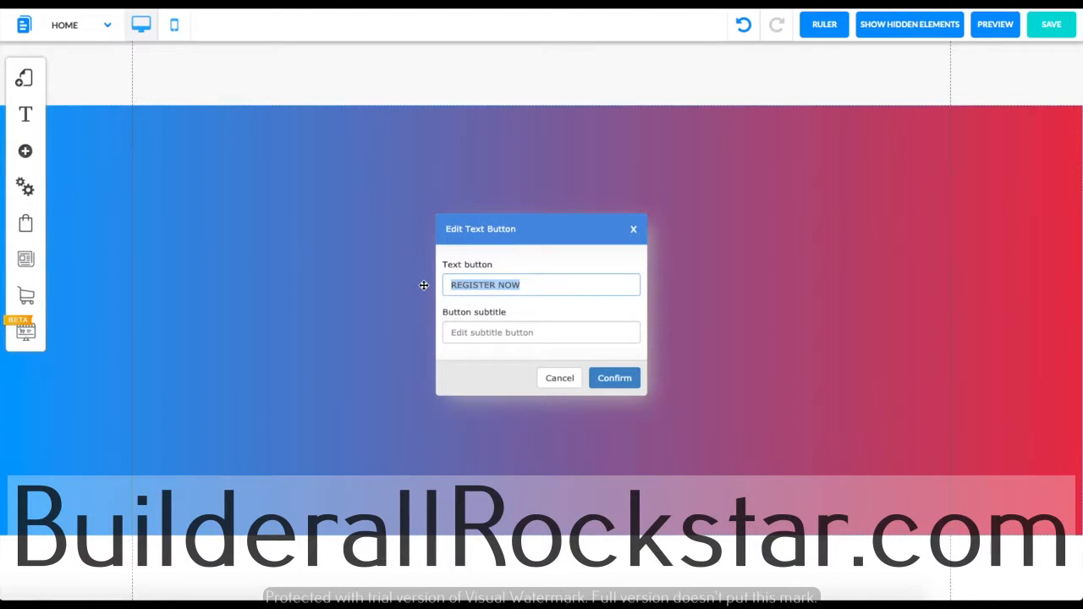
{"action": "type", "text": "Buy it now"}
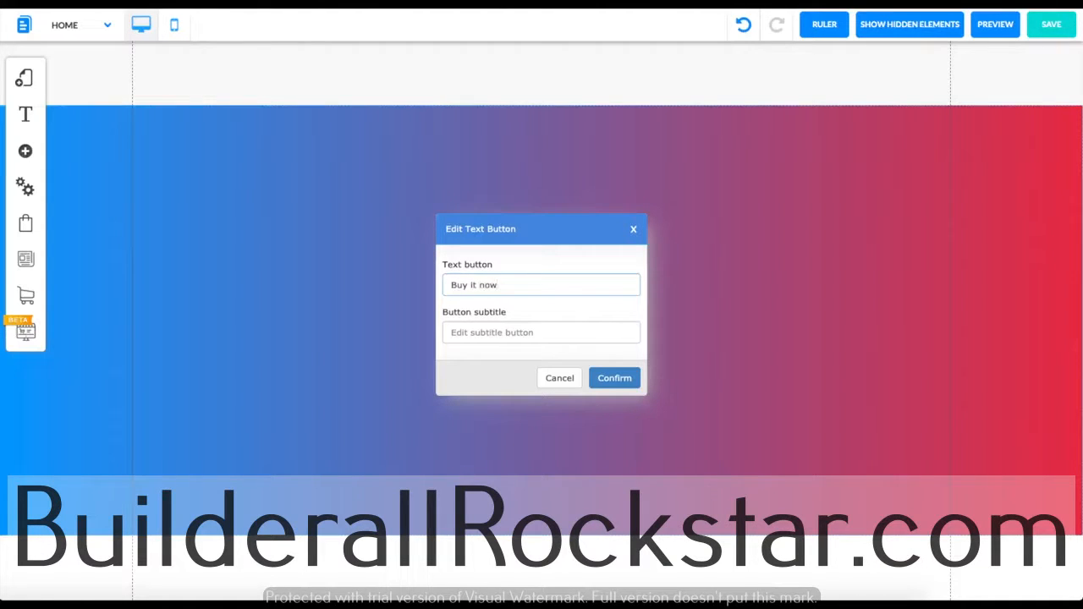
{"action": "left_click", "coordinate": [615, 378]}
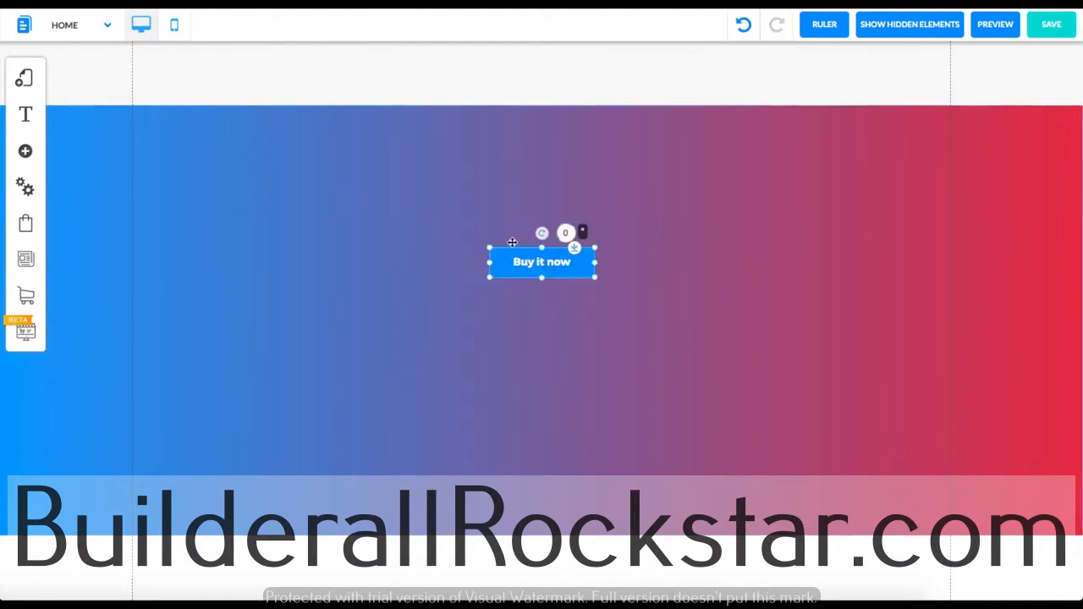
Examine the button's appearance settings, from fonts and borders to shadow and spacing, and its list of available styles
{"action": "left_click", "coordinate": [541, 232]}
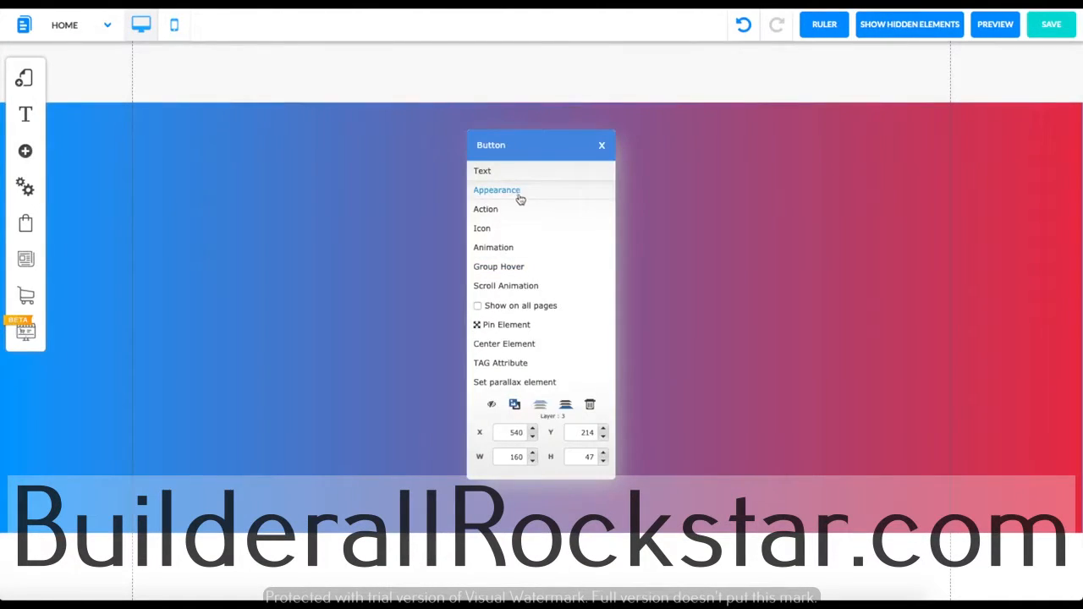
{"action": "left_click", "coordinate": [516, 193]}
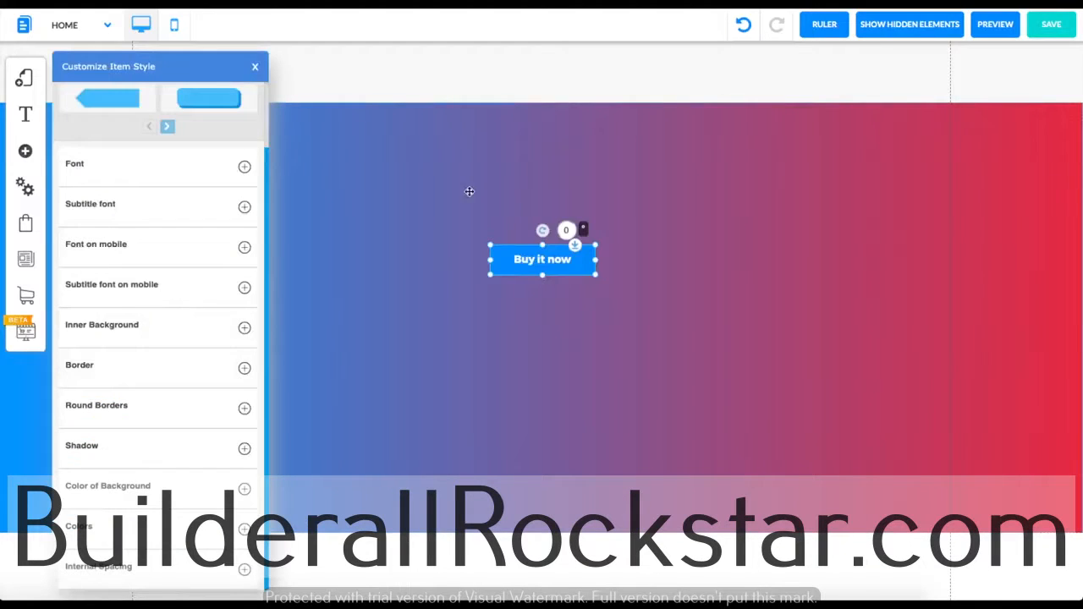
{"action": "scroll", "coordinate": [211, 172], "scroll_direction": "up", "scroll_amount": 1}
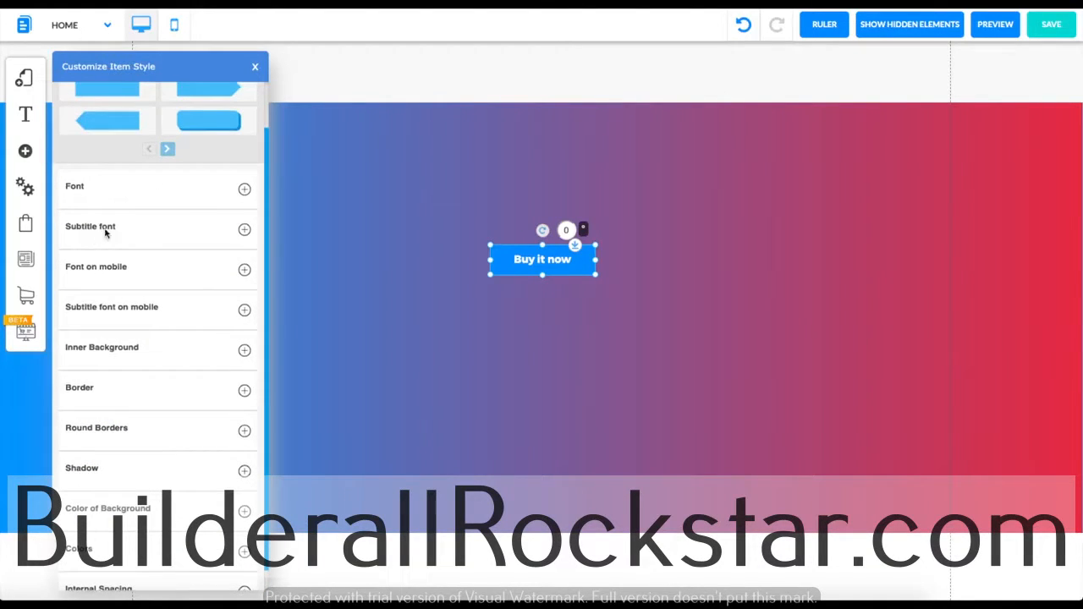
{"action": "scroll", "coordinate": [141, 227], "scroll_direction": "down", "scroll_amount": 1}
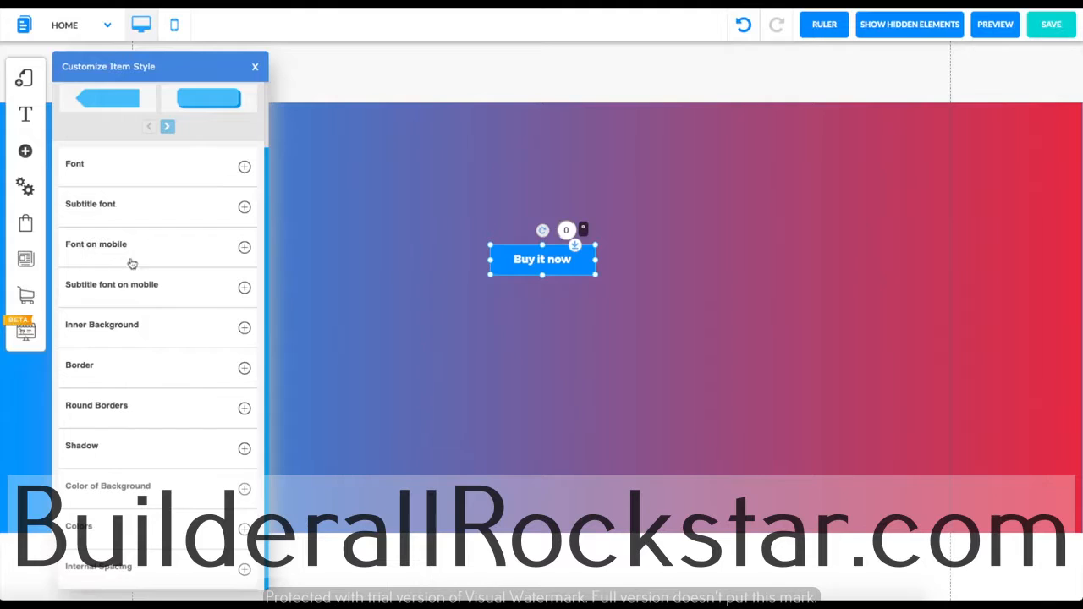
{"action": "scroll", "coordinate": [109, 290], "scroll_direction": "up", "scroll_amount": 1}
{"action": "scroll", "coordinate": [151, 332], "scroll_direction": "down", "scroll_amount": 1}
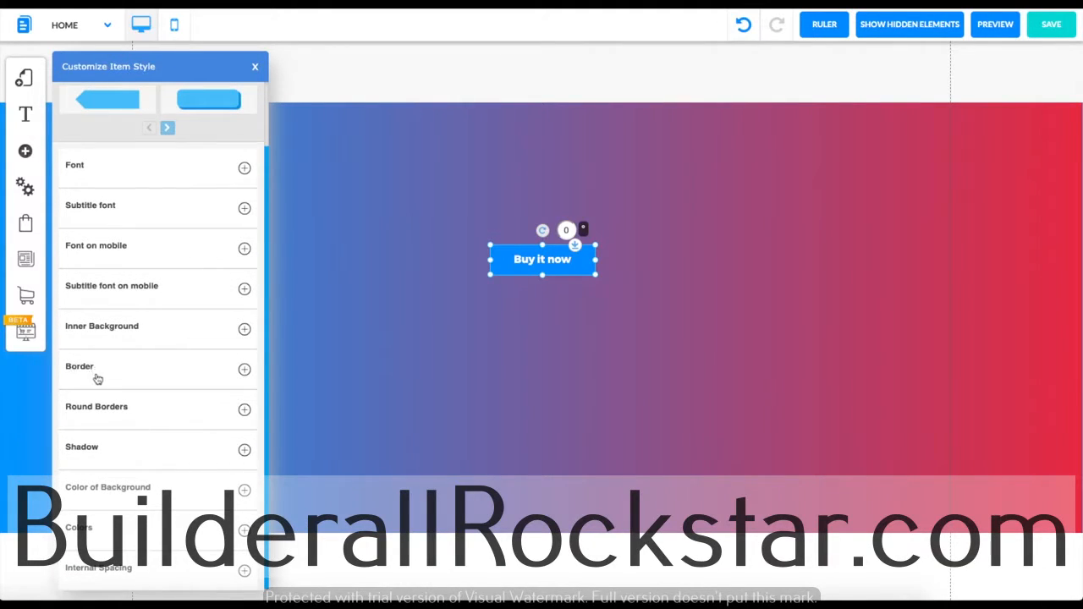
{"action": "scroll", "coordinate": [116, 377], "scroll_direction": "up", "scroll_amount": 1}
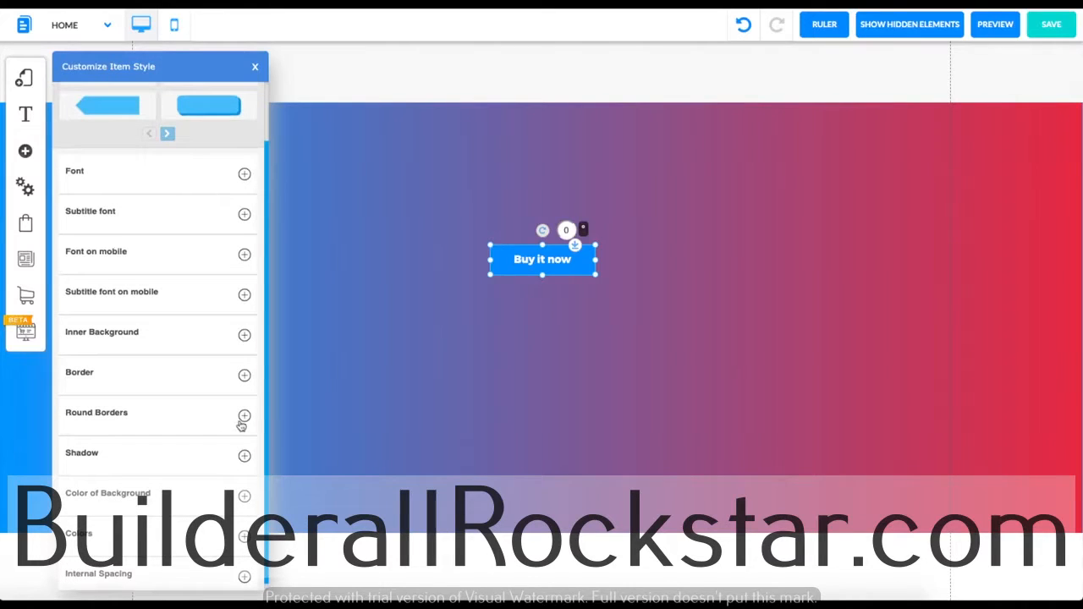
{"action": "scroll", "coordinate": [148, 461], "scroll_direction": "down", "scroll_amount": 1}
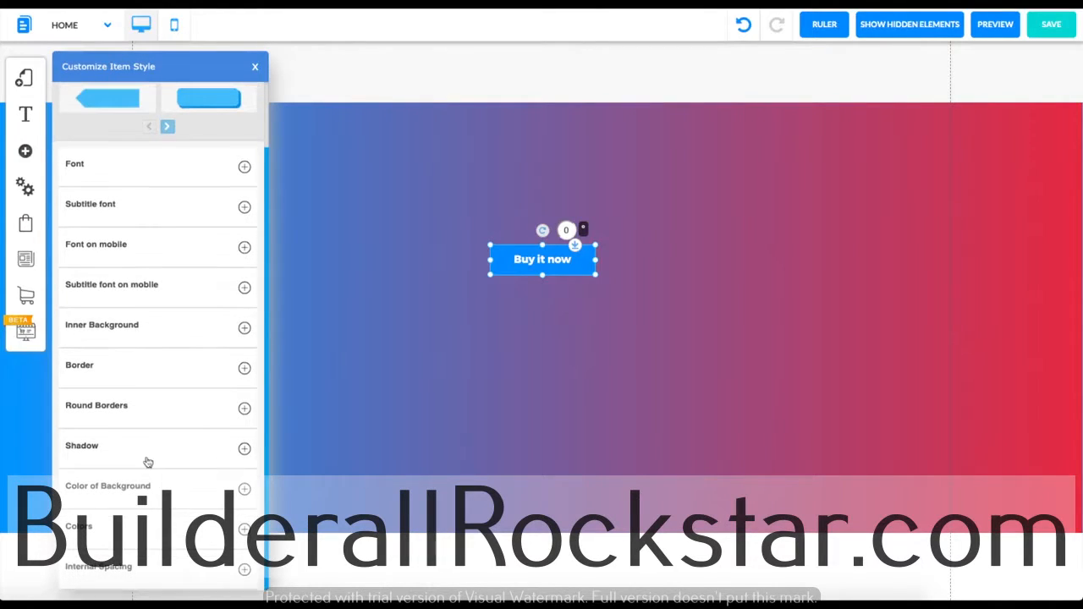
{"action": "scroll", "coordinate": [127, 497], "scroll_direction": "up", "scroll_amount": 1}
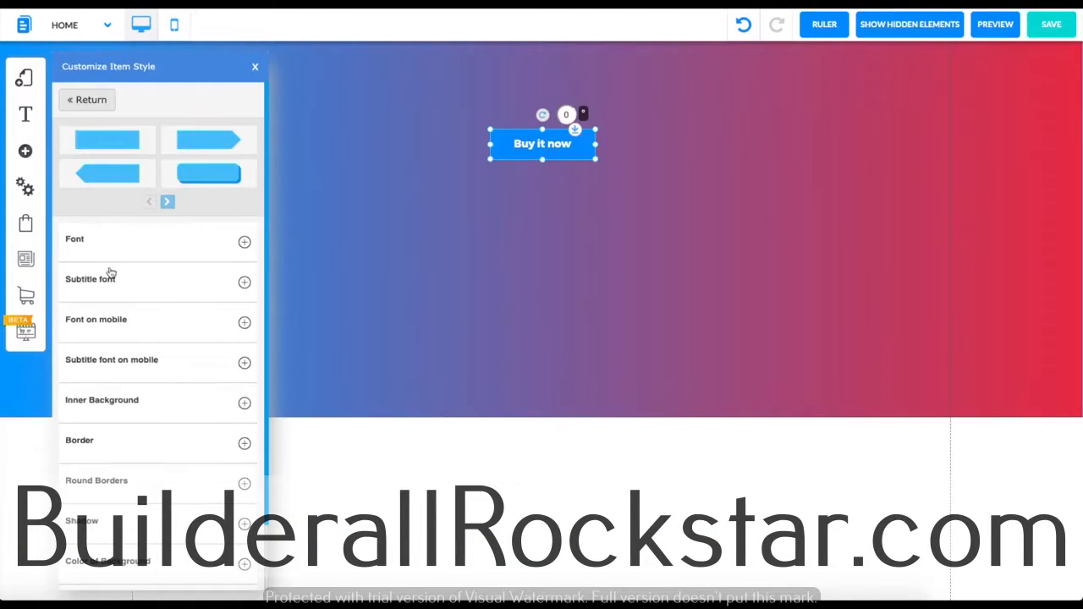
{"action": "scroll", "coordinate": [119, 272], "scroll_direction": "down", "scroll_amount": 1}
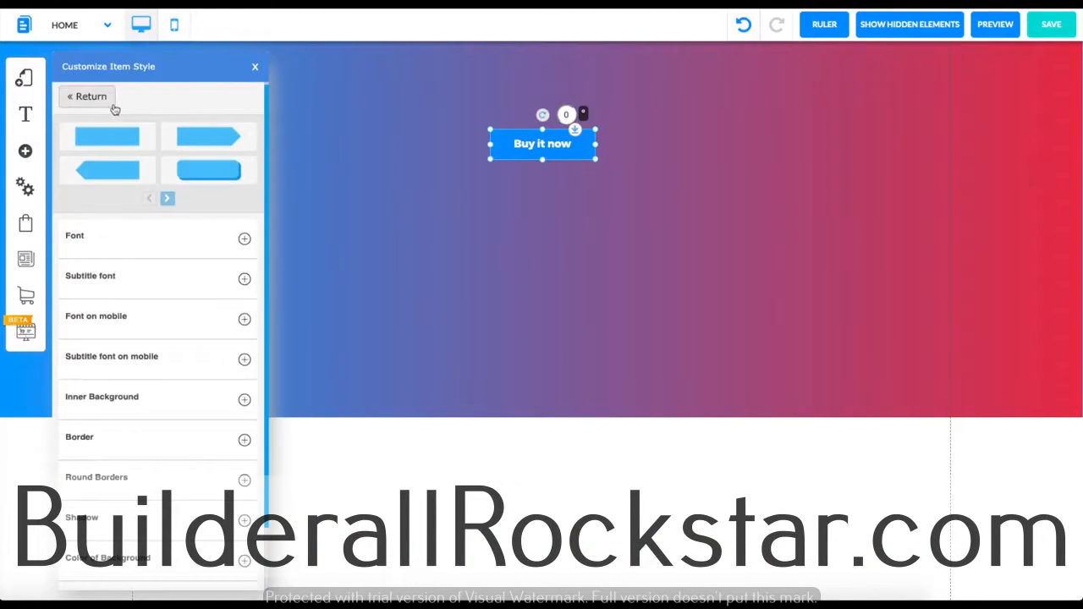
{"action": "left_click", "coordinate": [111, 106]}
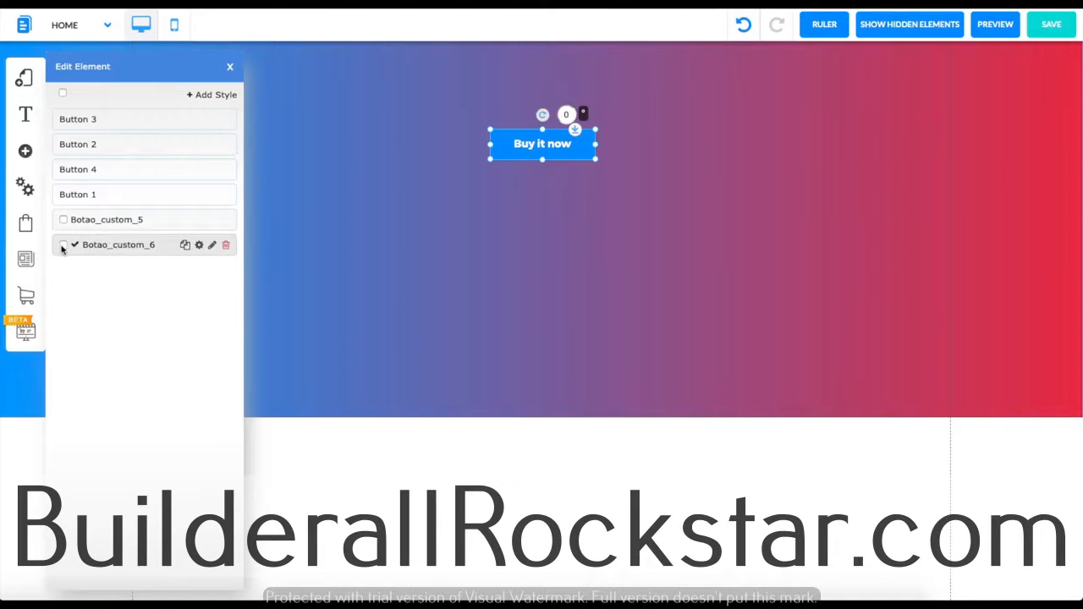
{"action": "left_click", "coordinate": [547, 227]}
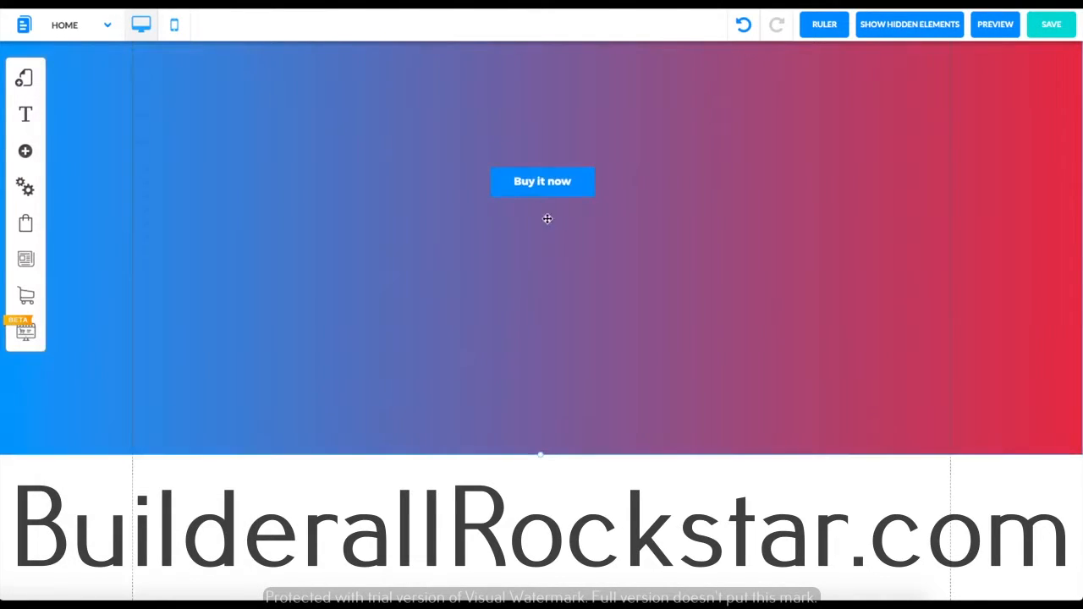
Review the link types available for the button's action and look at the Anchor options, keeping None selected
{"action": "left_click", "coordinate": [546, 194]}
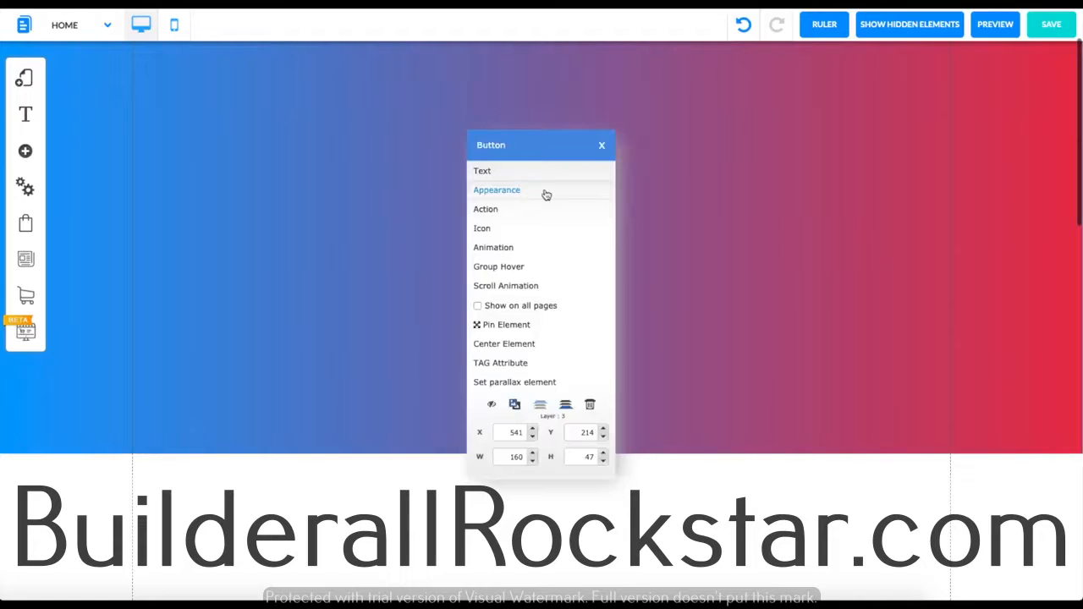
{"action": "left_click", "coordinate": [502, 217]}
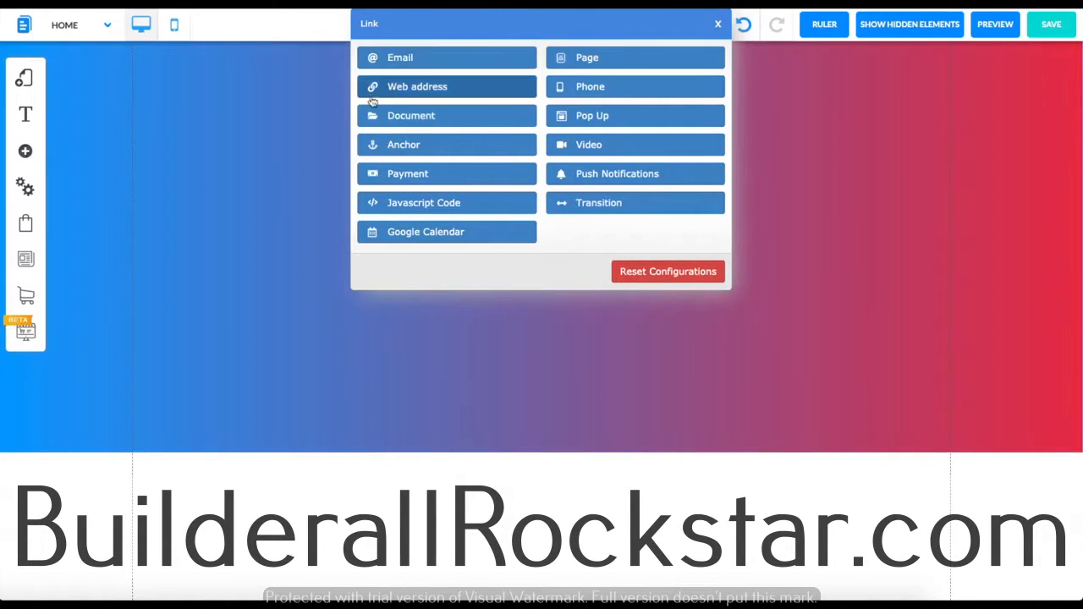
{"action": "left_click", "coordinate": [404, 146]}
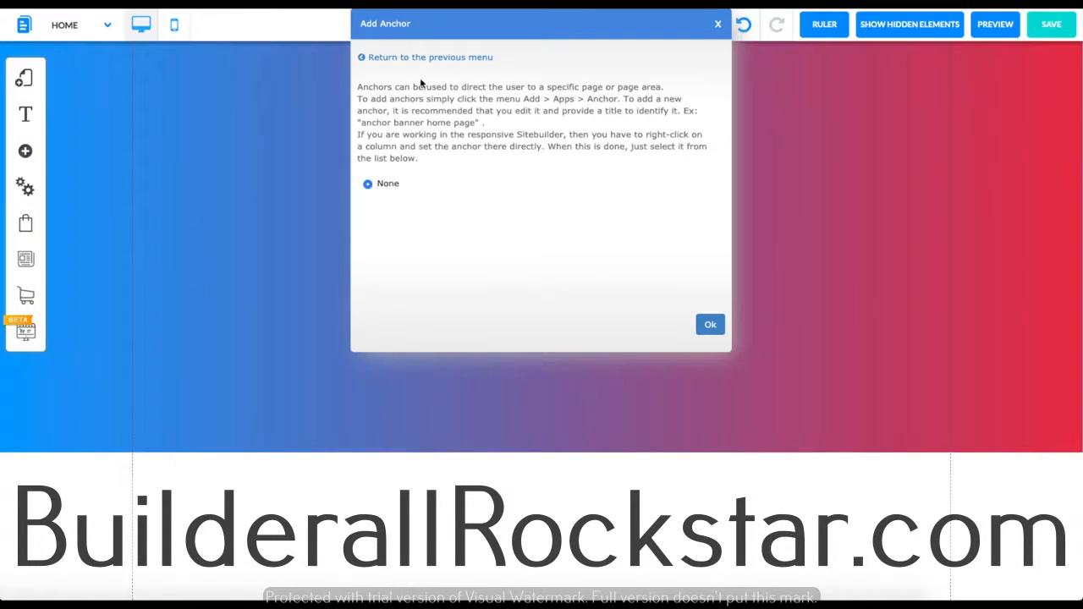
{"action": "left_click", "coordinate": [709, 324]}
Examine the button's icon settings and browse the icons list without choosing an icon
{"action": "left_click", "coordinate": [517, 188]}
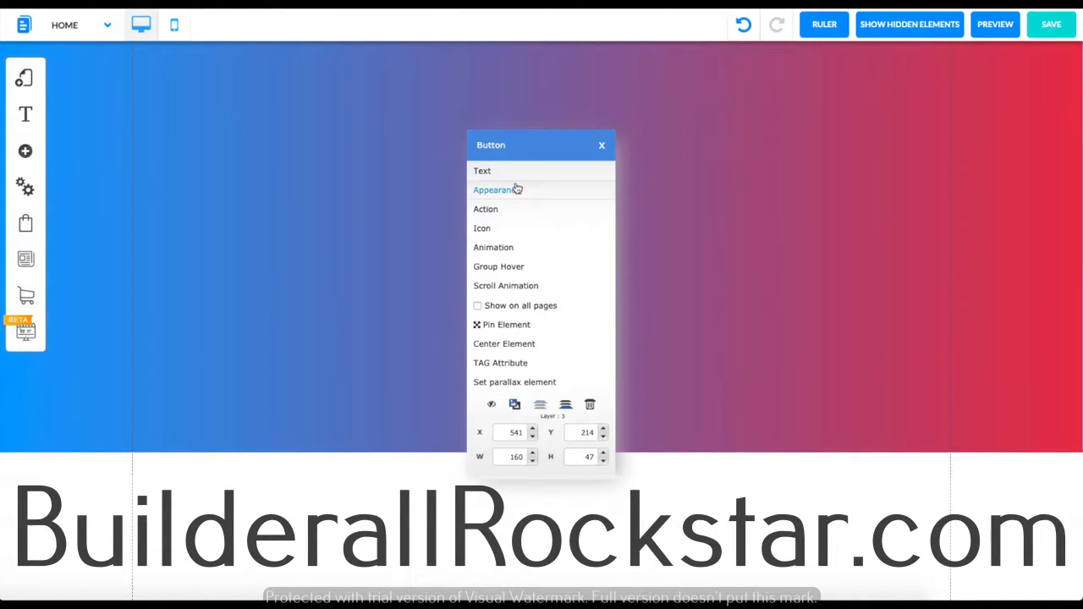
{"action": "left_click", "coordinate": [499, 230]}
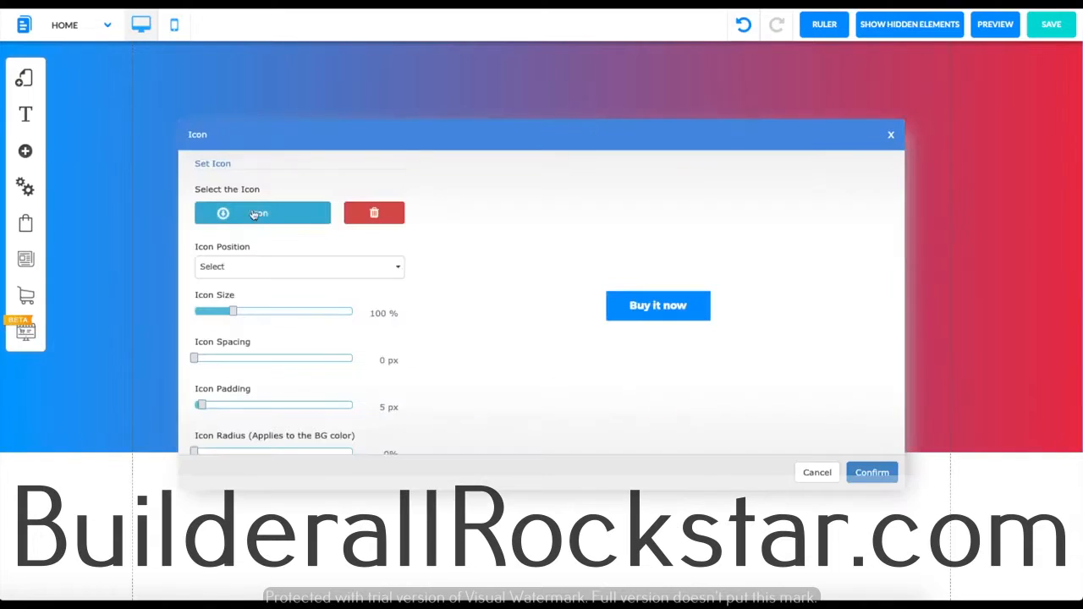
{"action": "scroll", "coordinate": [288, 247], "scroll_direction": "down", "scroll_amount": 3}
{"action": "scroll", "coordinate": [288, 247], "scroll_direction": "up", "scroll_amount": 3}
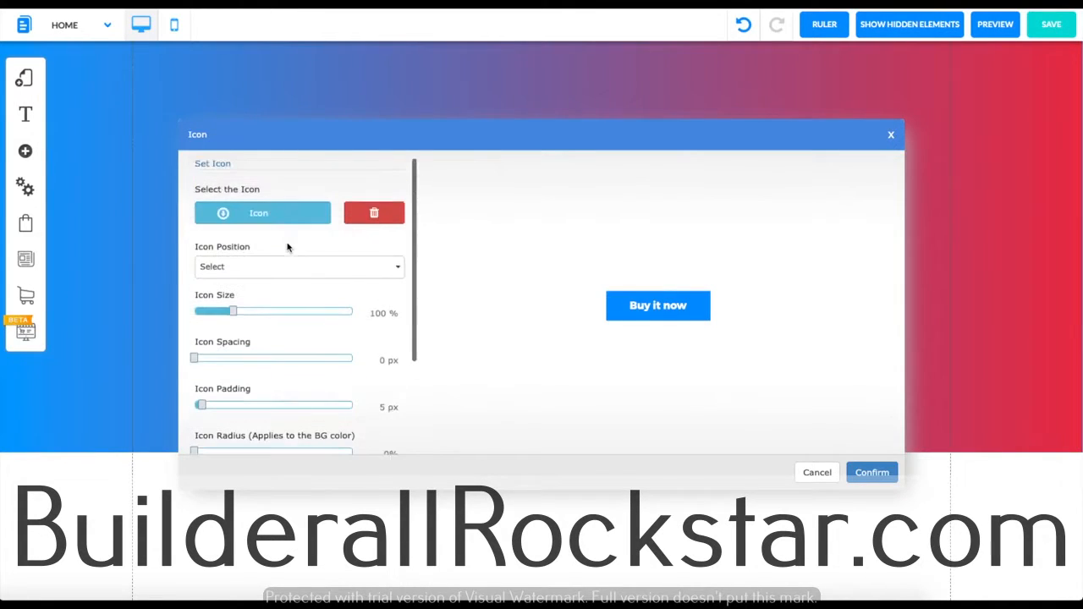
{"action": "left_click", "coordinate": [259, 213]}
{"action": "scroll", "coordinate": [735, 319], "scroll_direction": "down", "scroll_amount": 5}
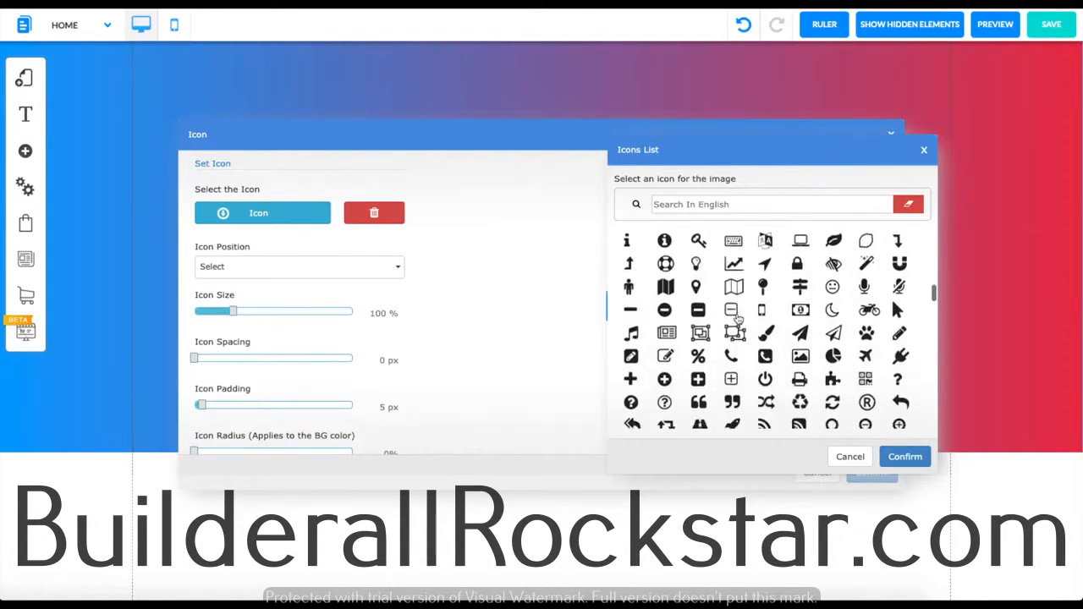
{"action": "left_click", "coordinate": [850, 457]}
{"action": "left_click", "coordinate": [872, 470]}
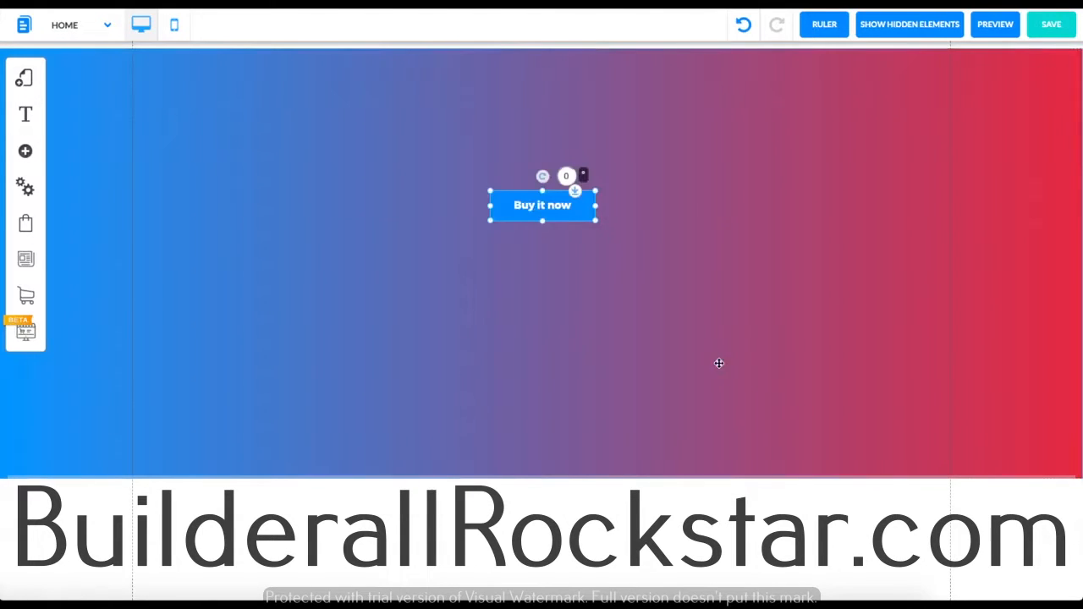
Apply the bounce animation to the "Buy it now" button, set to occur when you click on the element
{"action": "right_click", "coordinate": [556, 218]}
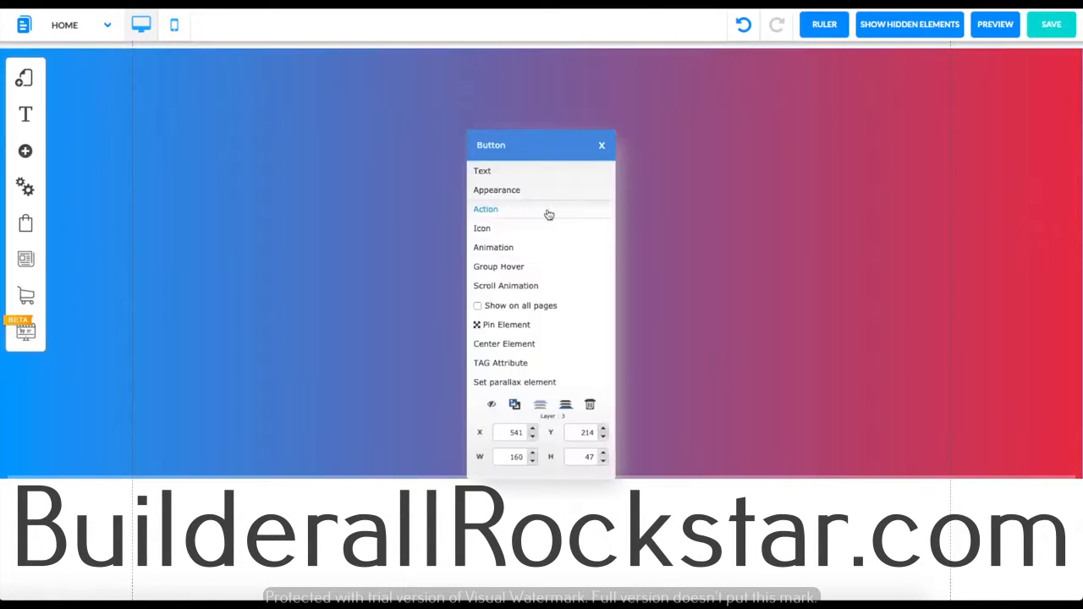
{"action": "left_click", "coordinate": [499, 248]}
{"action": "left_click", "coordinate": [432, 286]}
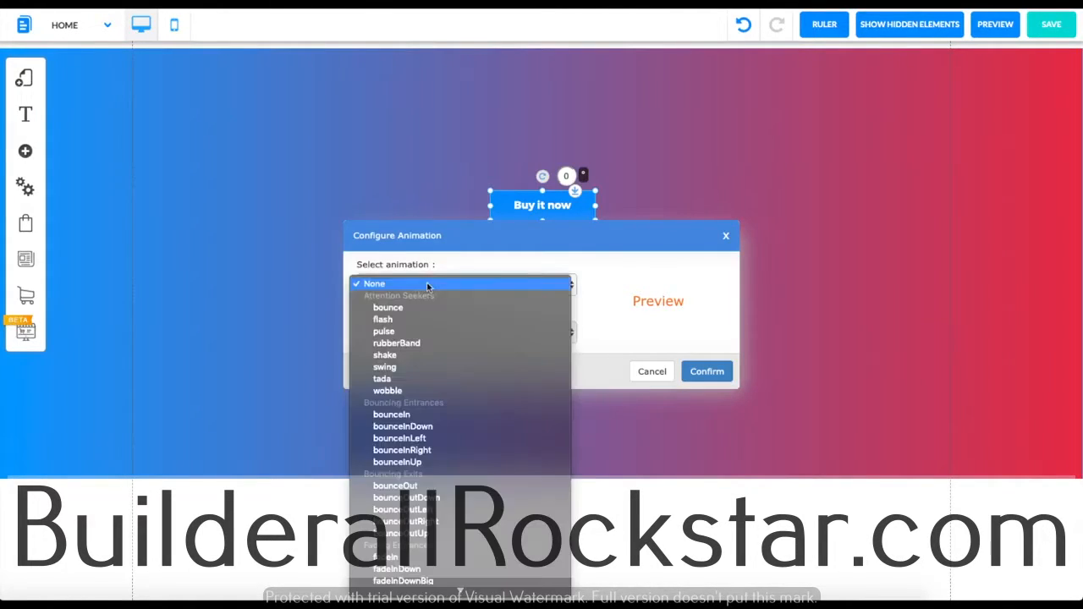
{"action": "left_click", "coordinate": [411, 308]}
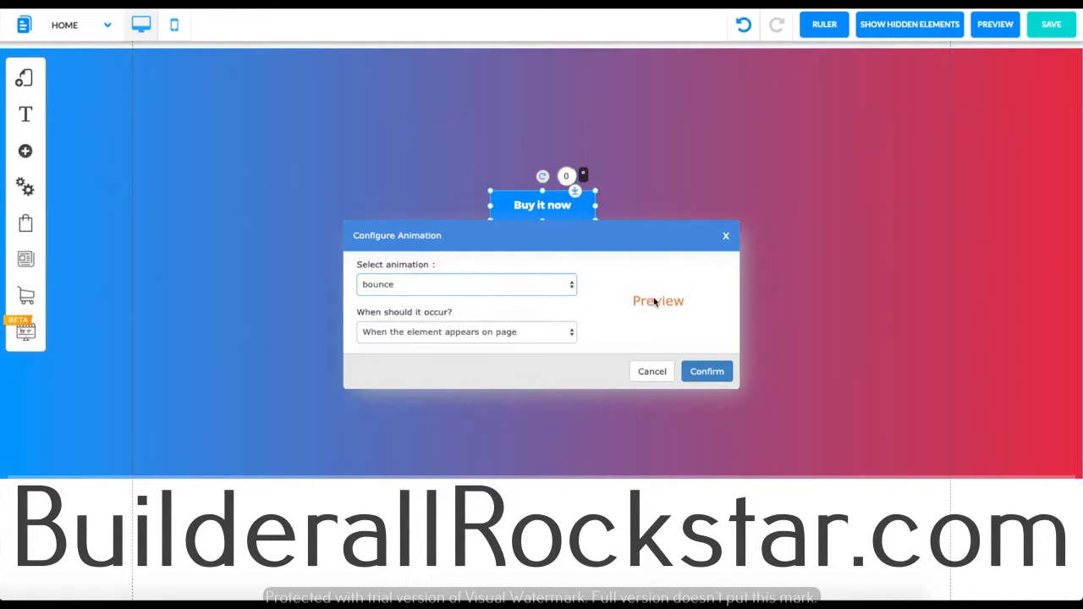
{"action": "left_click", "coordinate": [489, 332]}
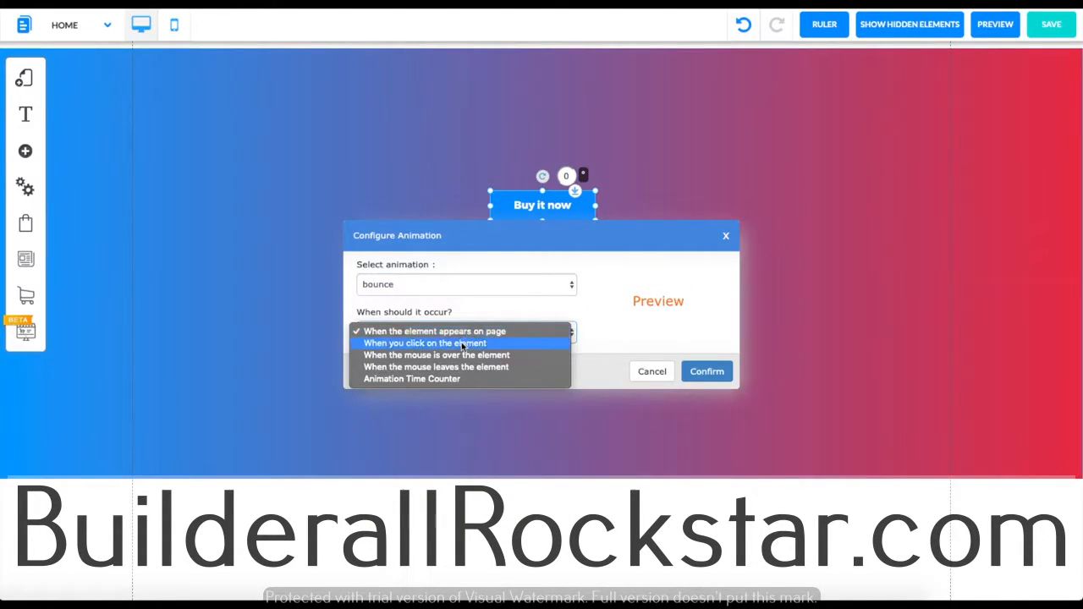
{"action": "left_click", "coordinate": [465, 344]}
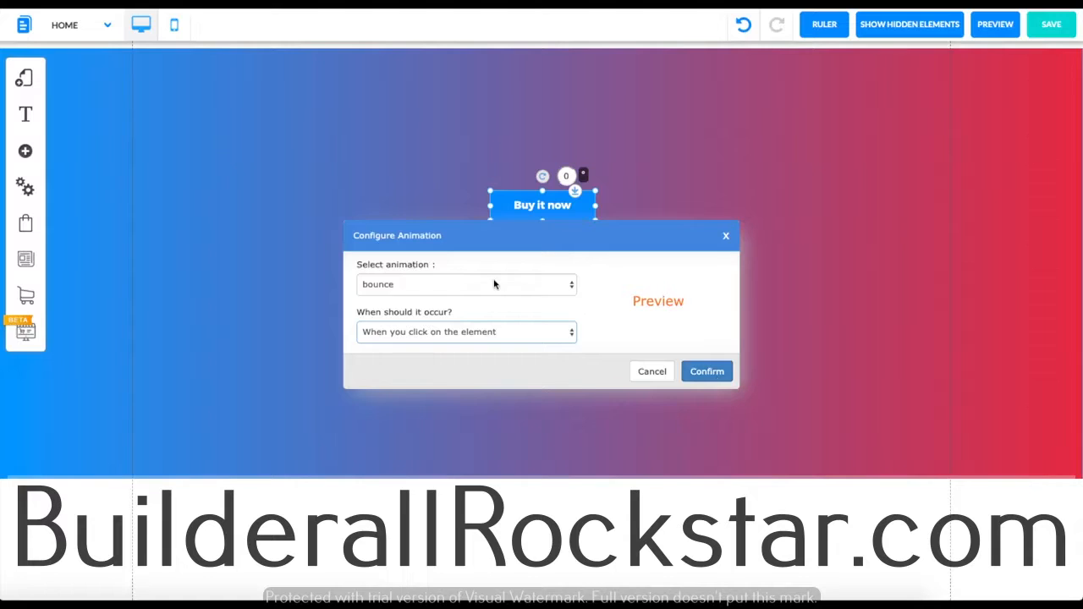
{"action": "left_click", "coordinate": [493, 284]}
{"action": "left_click", "coordinate": [407, 285]}
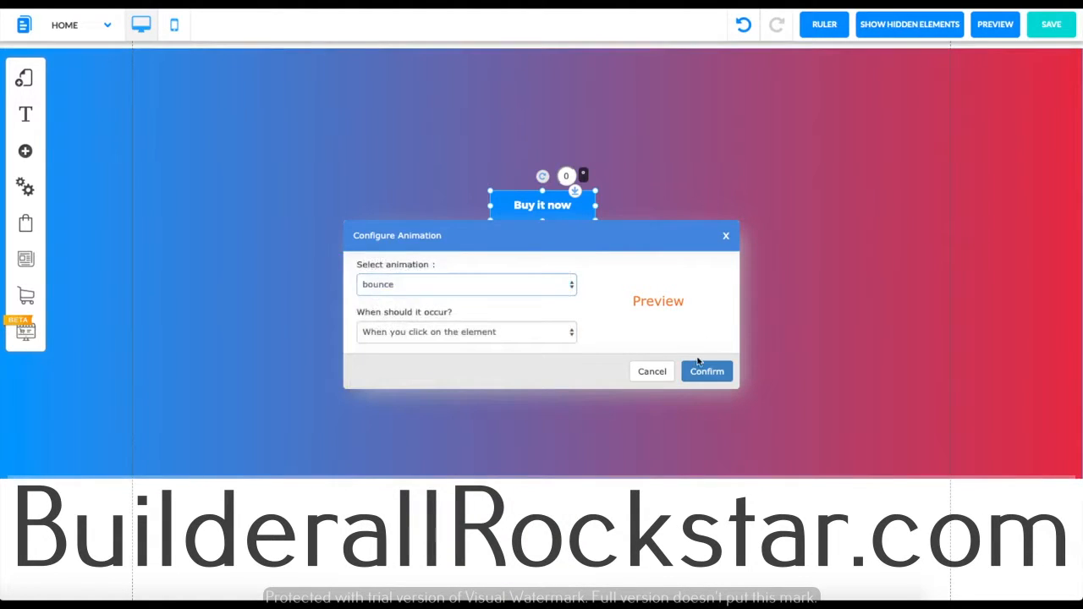
{"action": "left_click", "coordinate": [702, 370]}
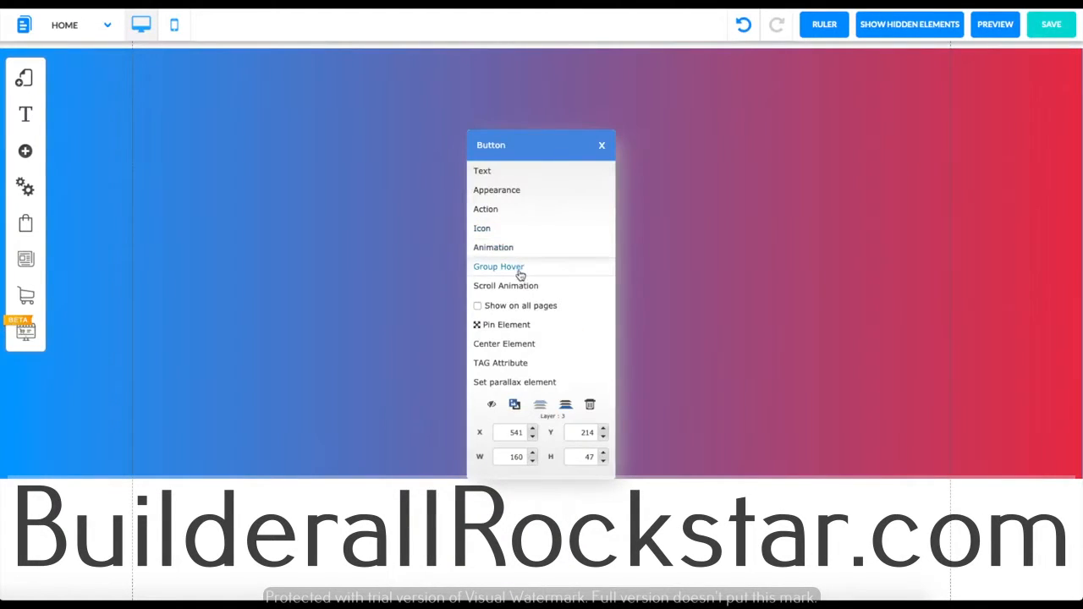
Review the appearances available for the button's Group Hover, keeping None selected
{"action": "left_click", "coordinate": [520, 267]}
{"action": "left_click", "coordinate": [524, 226]}
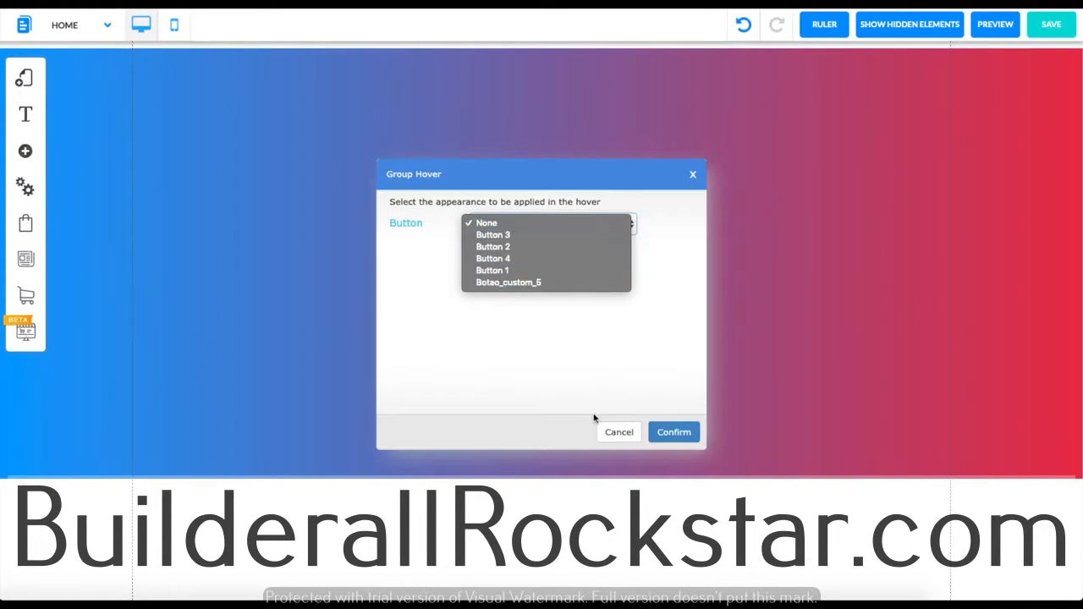
{"action": "left_click", "coordinate": [638, 433]}
{"action": "left_click", "coordinate": [673, 433]}
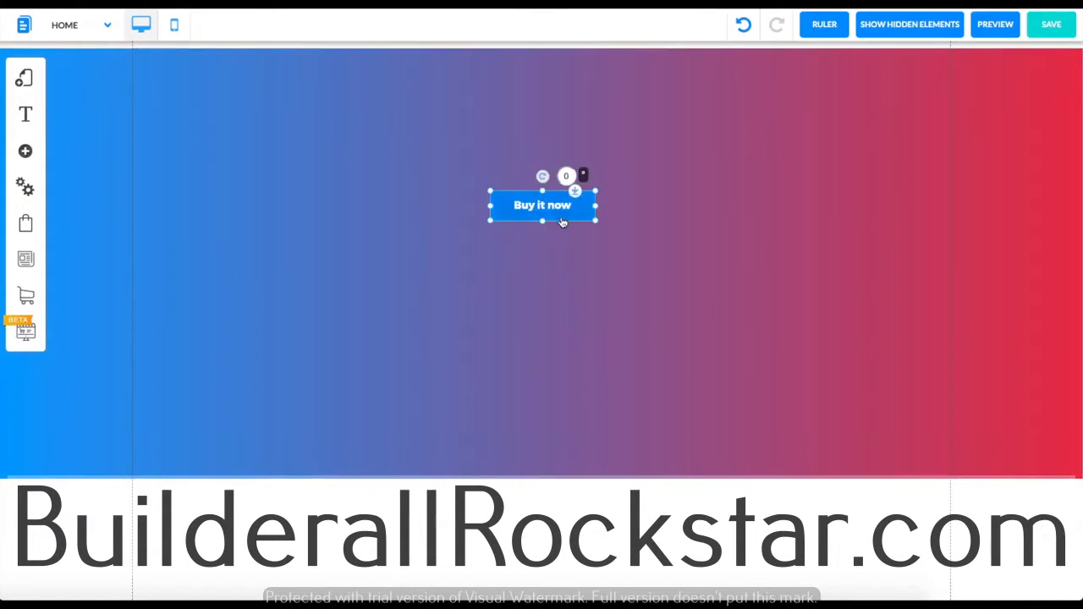
Move the "Buy it now" button to the upper right area of the gradient panel
{"action": "double_click", "coordinate": [563, 220]}
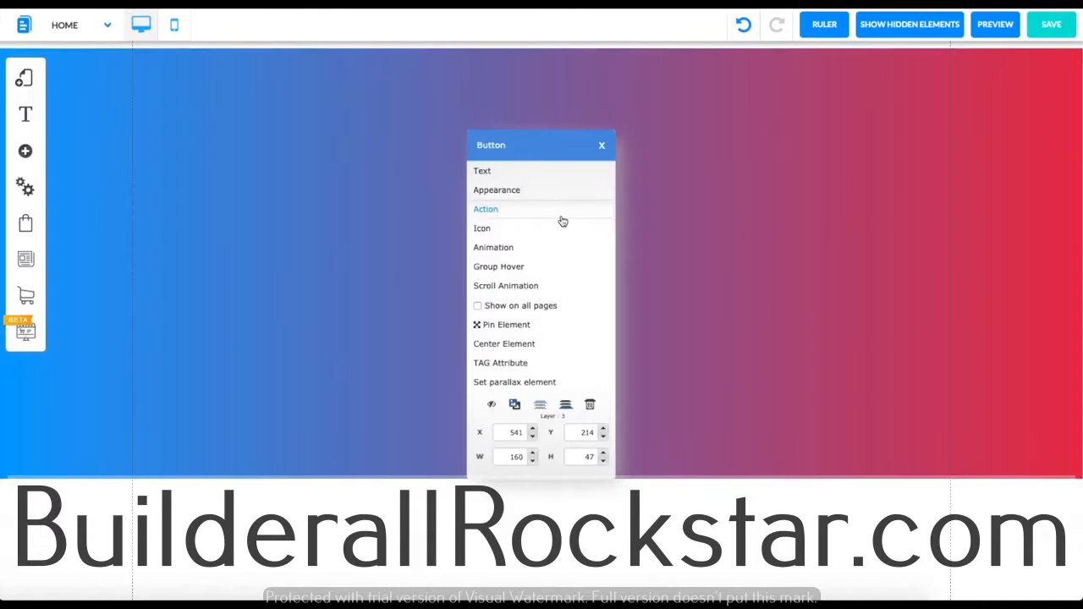
{"action": "left_click", "coordinate": [602, 144]}
{"action": "left_click_drag", "start_coordinate": [575, 218], "coordinate": [821, 175]}
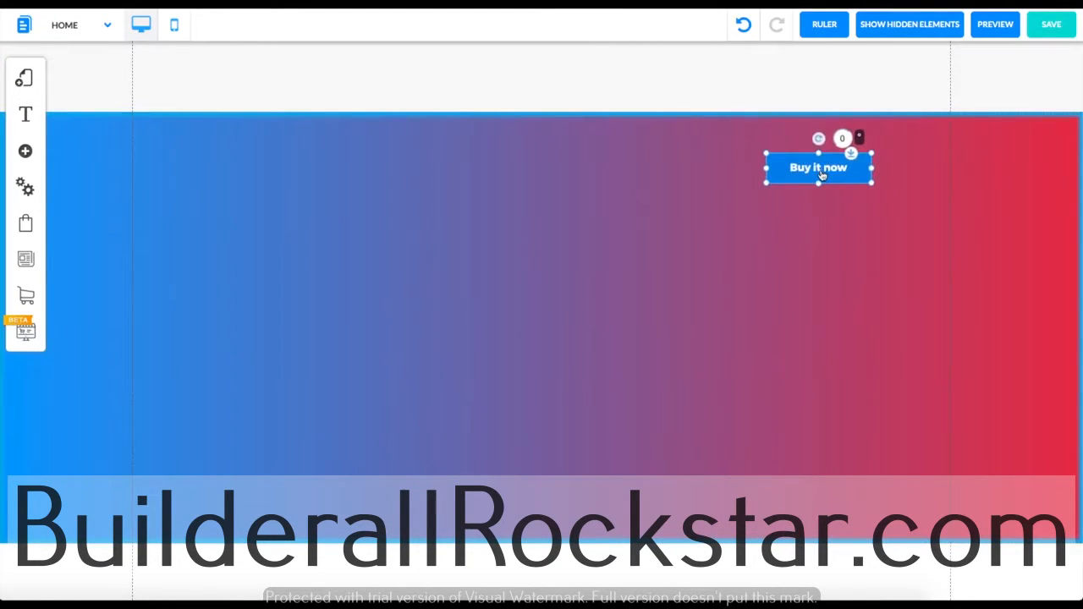
Add an Anchor element from the Apps elements to the page
{"action": "left_click", "coordinate": [26, 151]}
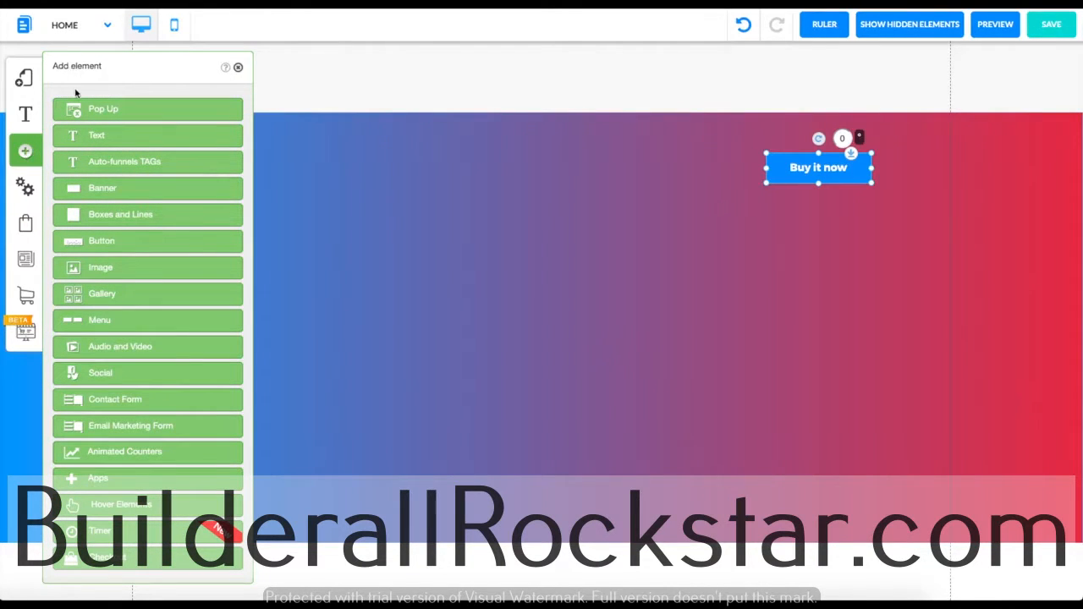
{"action": "left_click", "coordinate": [110, 478]}
{"action": "scroll", "coordinate": [205, 388], "scroll_direction": "down", "scroll_amount": 5}
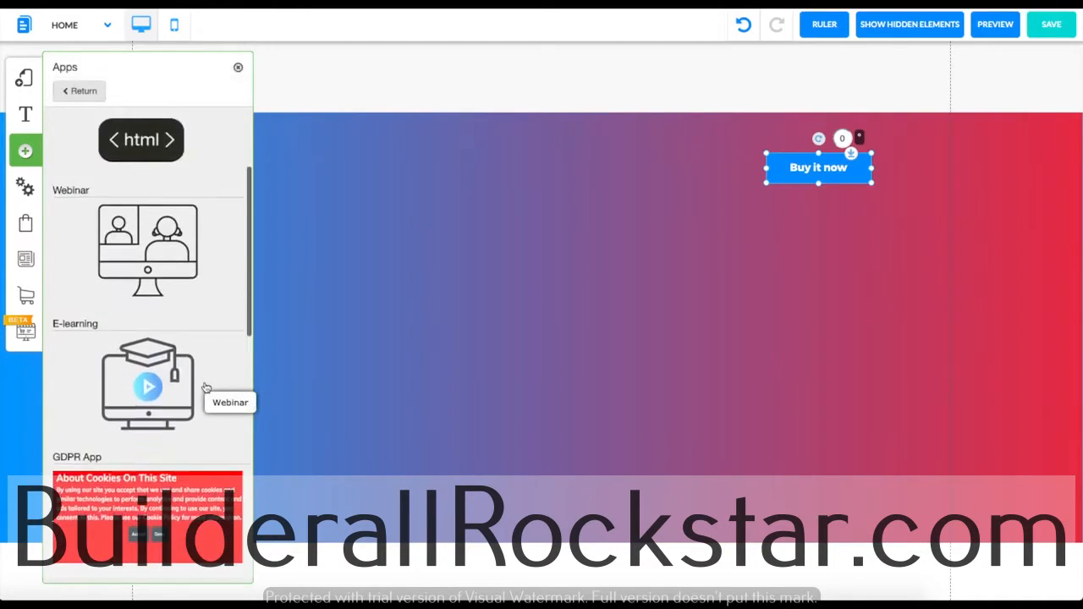
{"action": "scroll", "coordinate": [205, 387], "scroll_direction": "down", "scroll_amount": 2}
{"action": "left_click", "coordinate": [74, 351]}
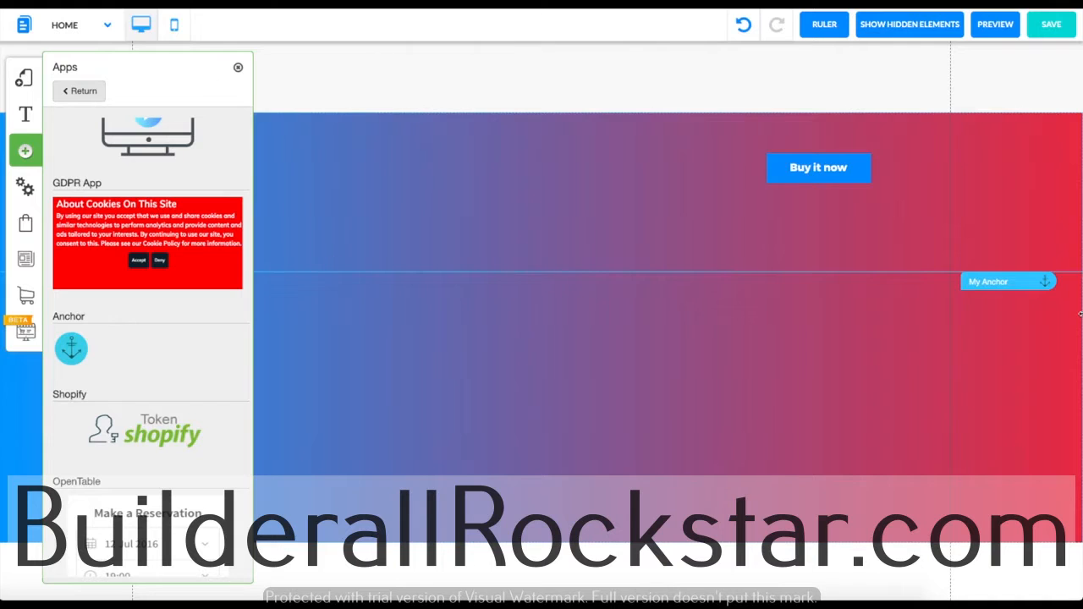
Move the anchor down to the lower edge of the gradient panel, at about Y 650
{"action": "left_click", "coordinate": [720, 583]}
{"action": "scroll", "coordinate": [1018, 355], "scroll_direction": "down", "scroll_amount": 2}
{"action": "left_click_drag", "start_coordinate": [991, 173], "coordinate": [975, 440]}
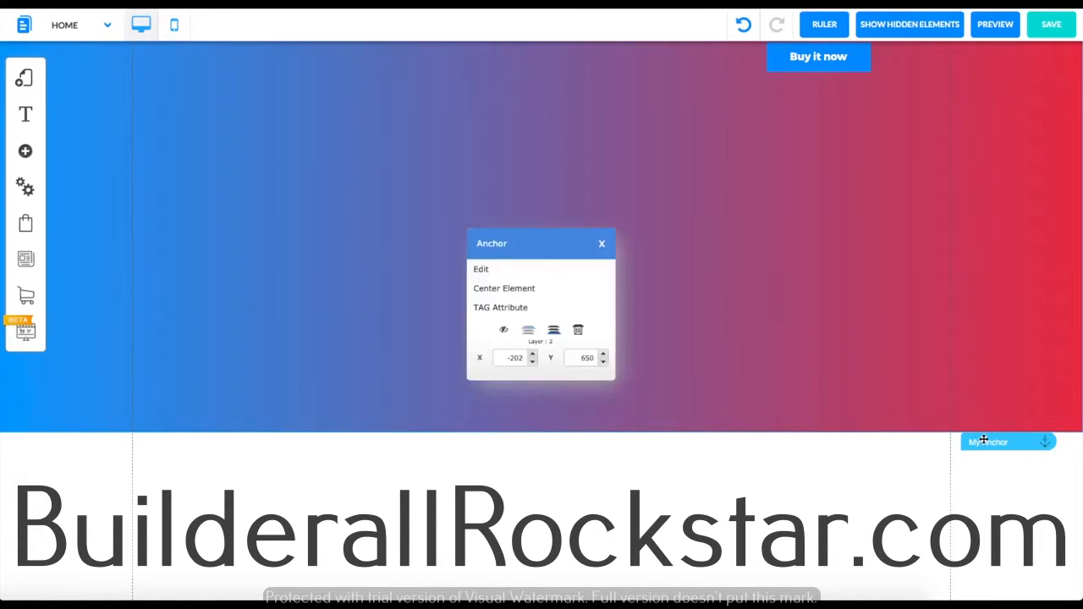
Rename the anchor as "tutorial"
{"action": "left_click", "coordinate": [480, 269]}
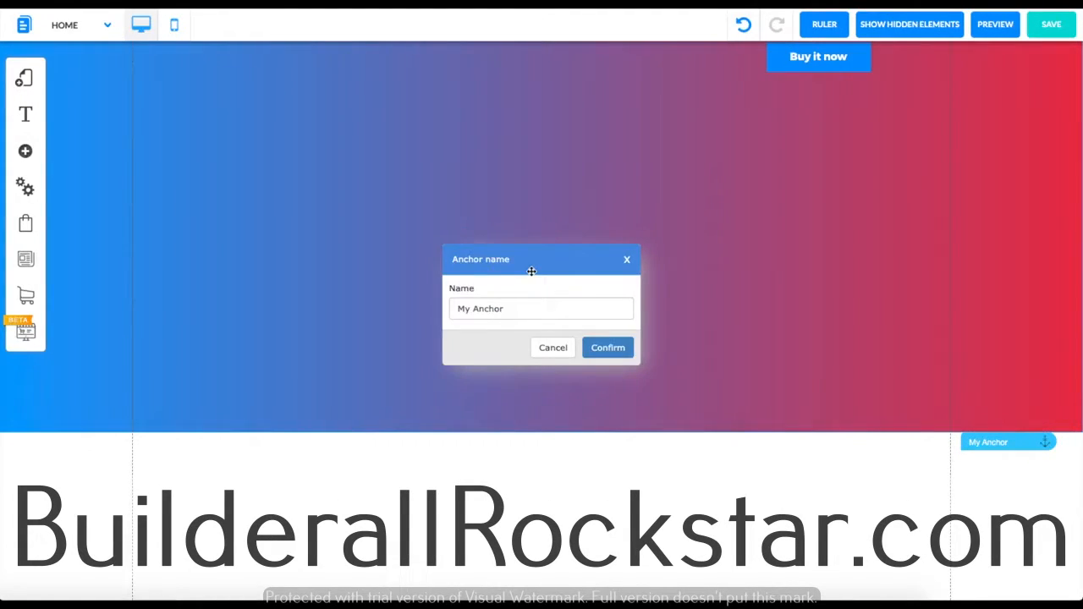
{"action": "left_click_drag", "start_coordinate": [507, 310], "coordinate": [443, 311]}
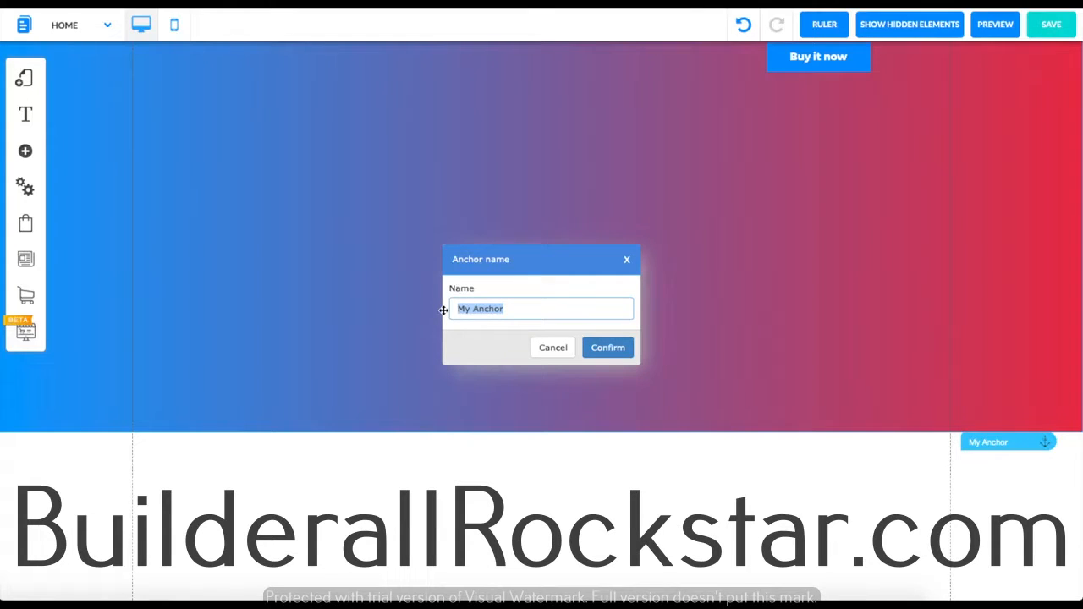
{"action": "type", "text": "tutorial"}
{"action": "left_click", "coordinate": [625, 350]}
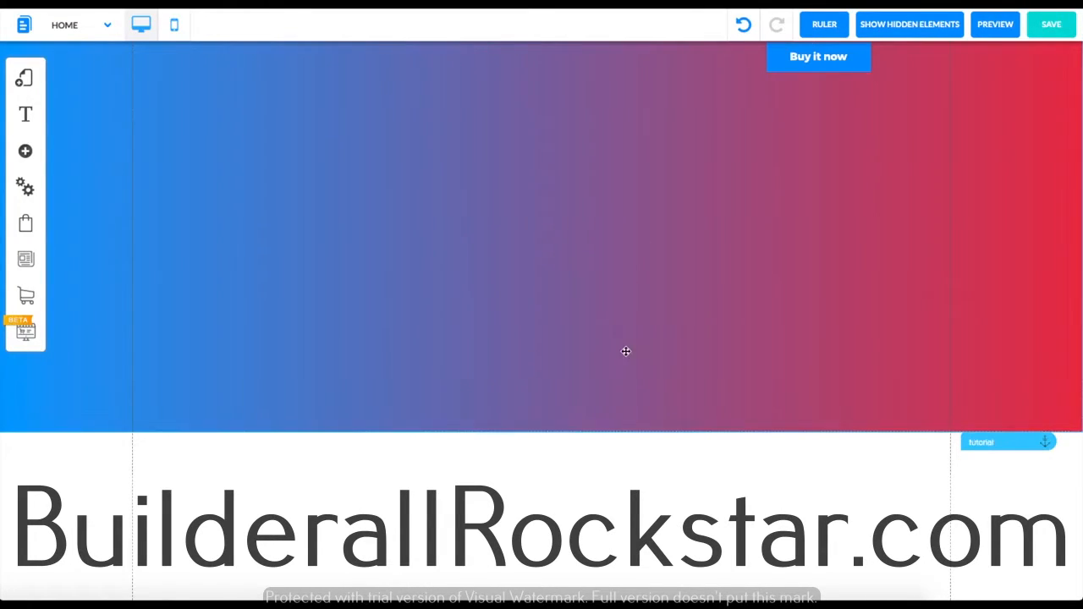
{"action": "left_click", "coordinate": [1000, 442]}
{"action": "left_click", "coordinate": [603, 243]}
{"action": "scroll", "coordinate": [613, 254], "scroll_direction": "up", "scroll_amount": 1}
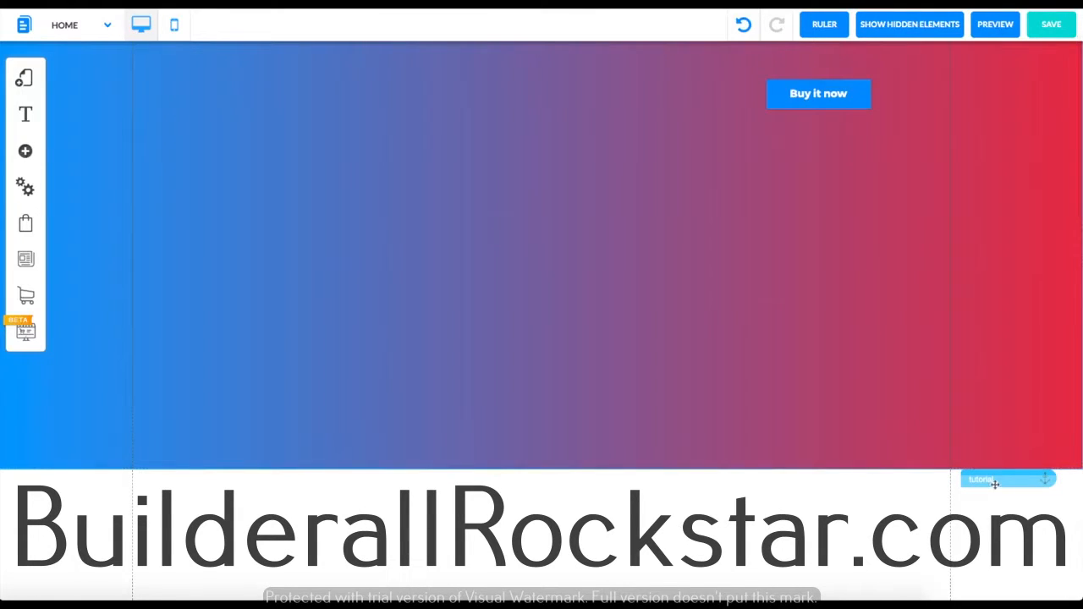
{"action": "left_click", "coordinate": [994, 481]}
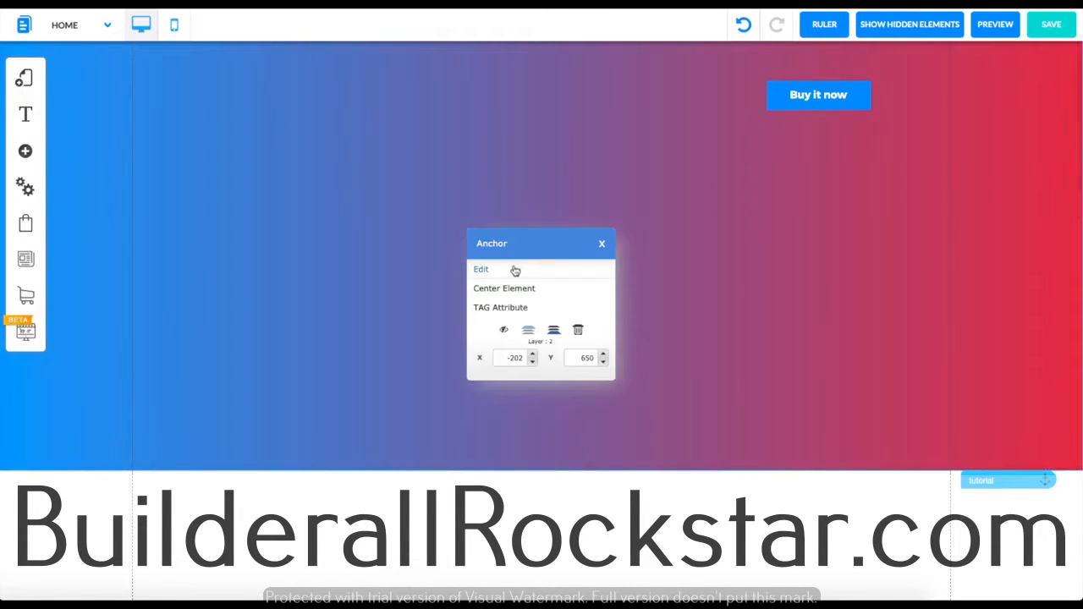
{"action": "left_click", "coordinate": [602, 244]}
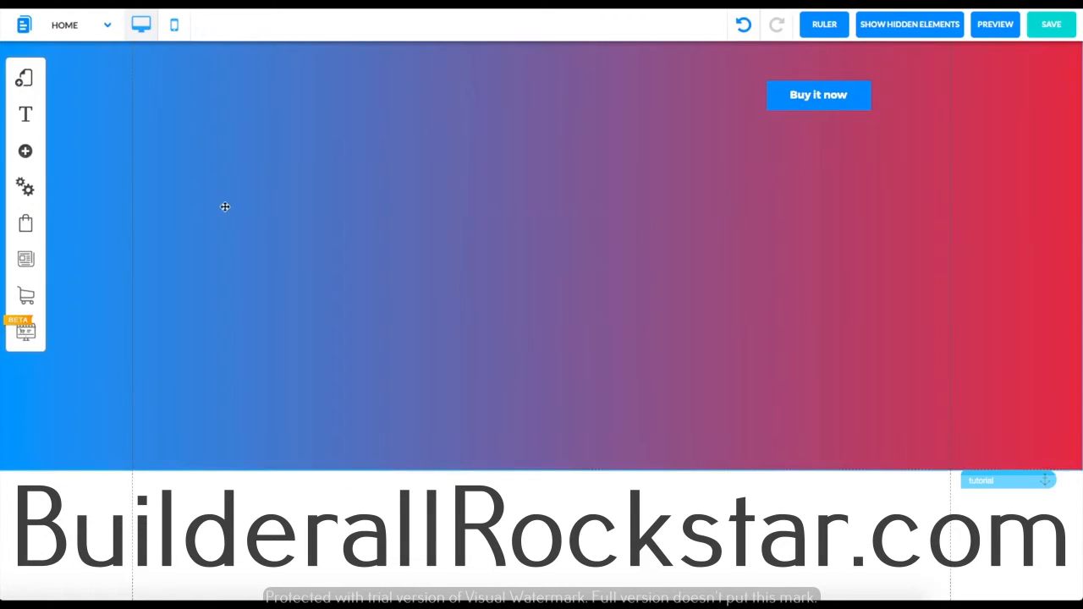
Set the "Buy it now" button's action to link to the "tutorial" anchor on the Home page
{"action": "scroll", "coordinate": [827, 222], "scroll_direction": "up", "scroll_amount": 1}
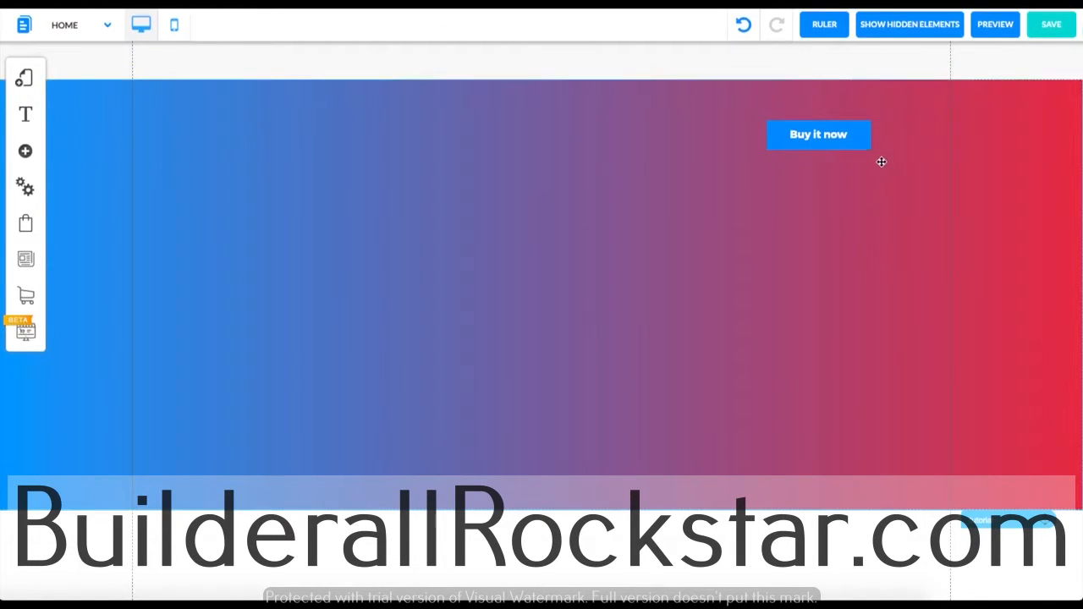
{"action": "left_click", "coordinate": [823, 141]}
{"action": "left_click", "coordinate": [529, 206]}
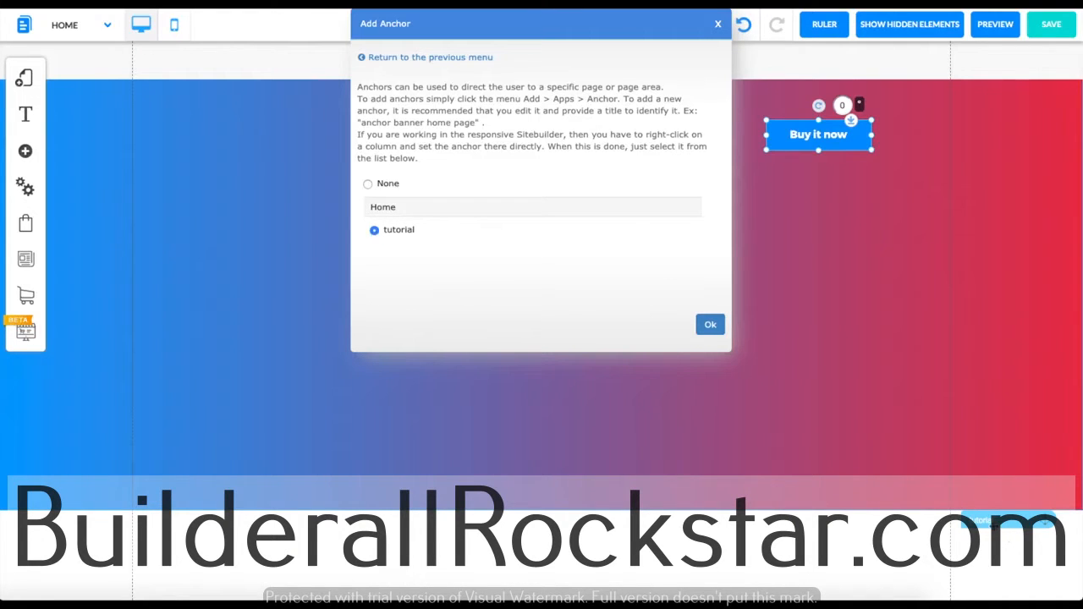
{"action": "left_click", "coordinate": [710, 325]}
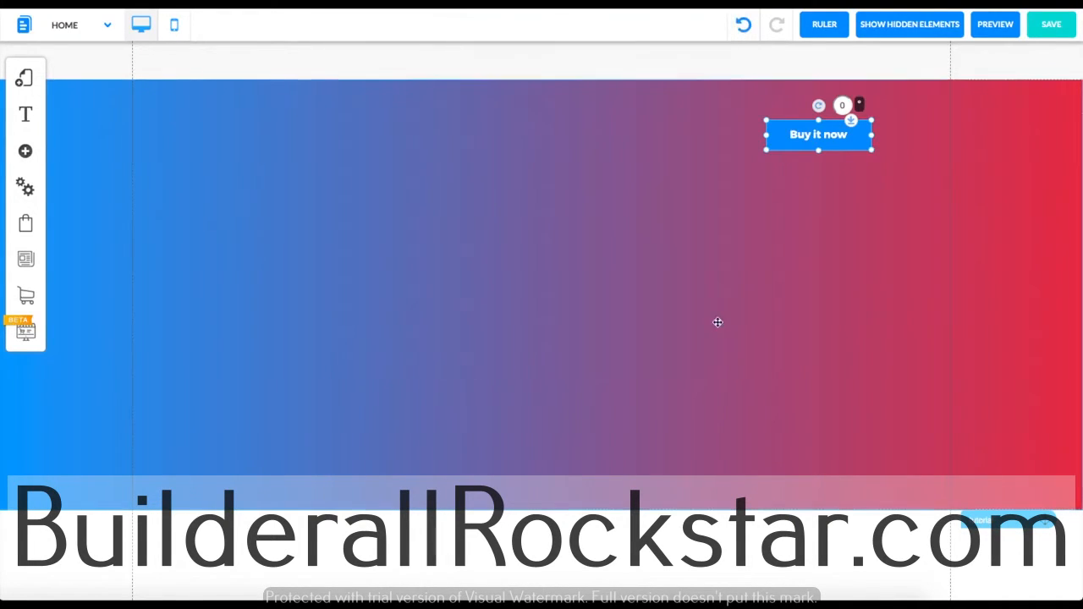
{"action": "left_click", "coordinate": [659, 263]}
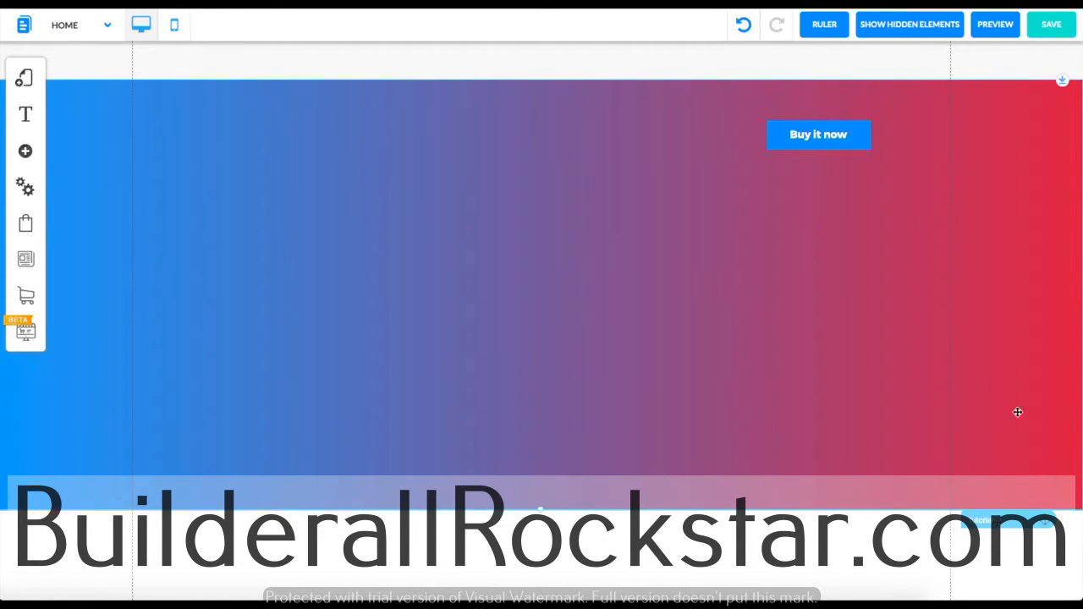
Preview the page, test the "Buy it now" button's anchor link, and return to editing
{"action": "left_click", "coordinate": [987, 30]}
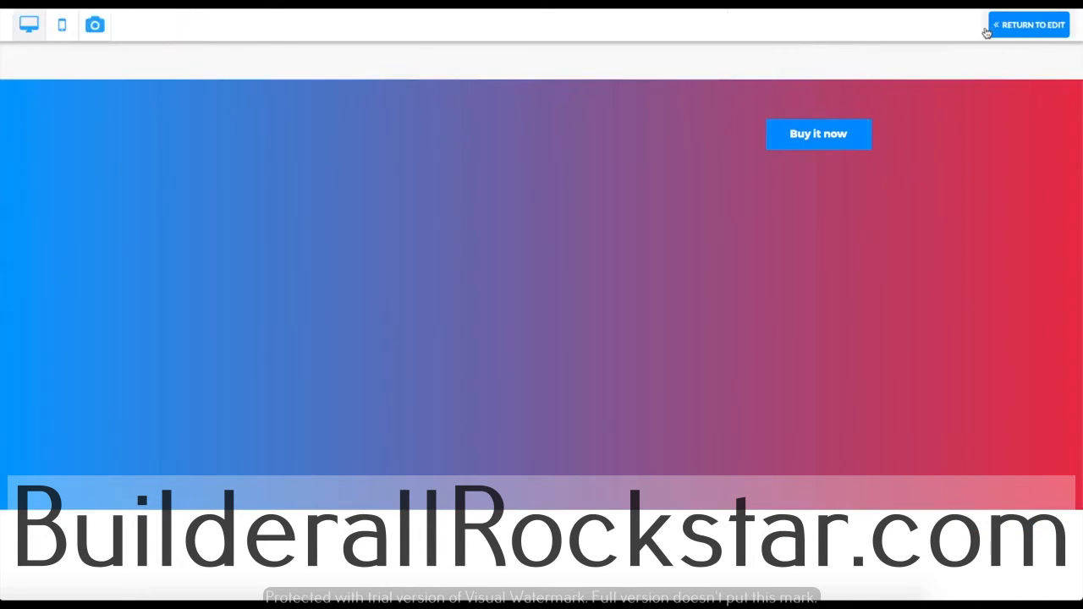
{"action": "left_click", "coordinate": [818, 136]}
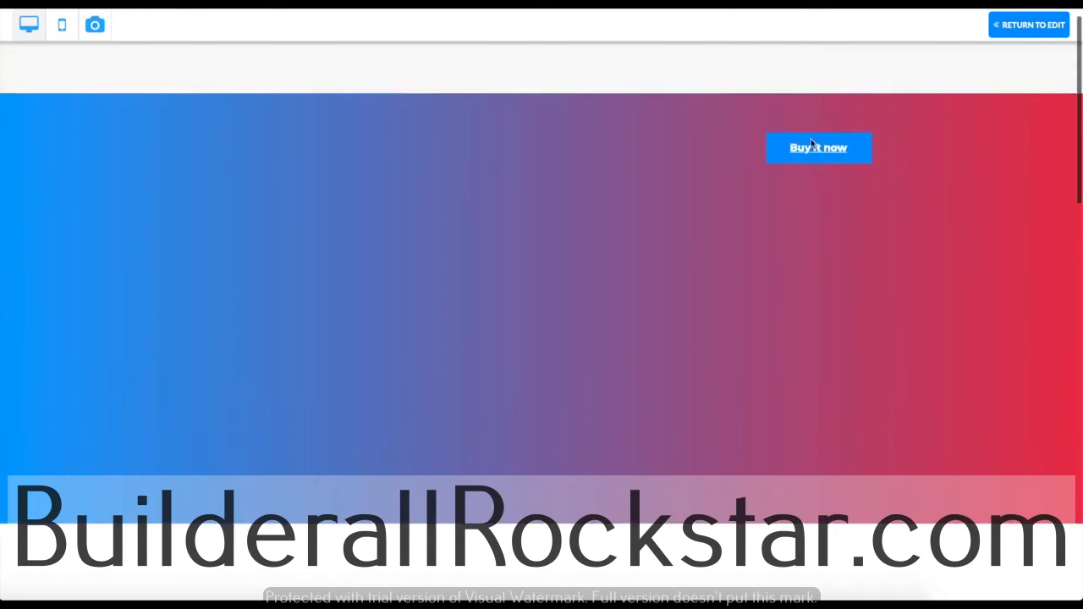
{"action": "left_click", "coordinate": [815, 165]}
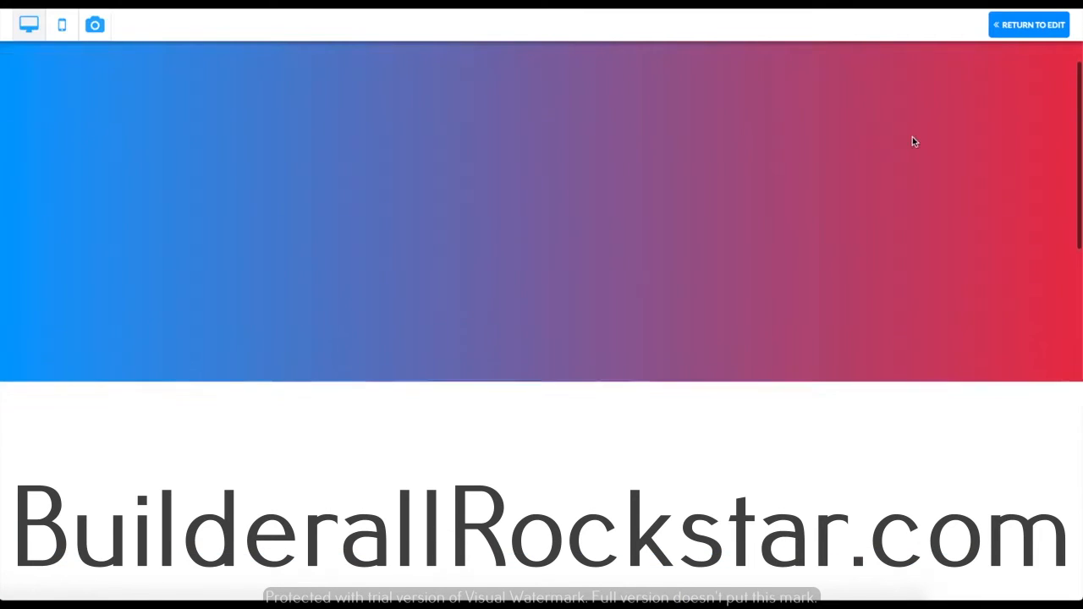
{"action": "left_click", "coordinate": [1027, 25]}
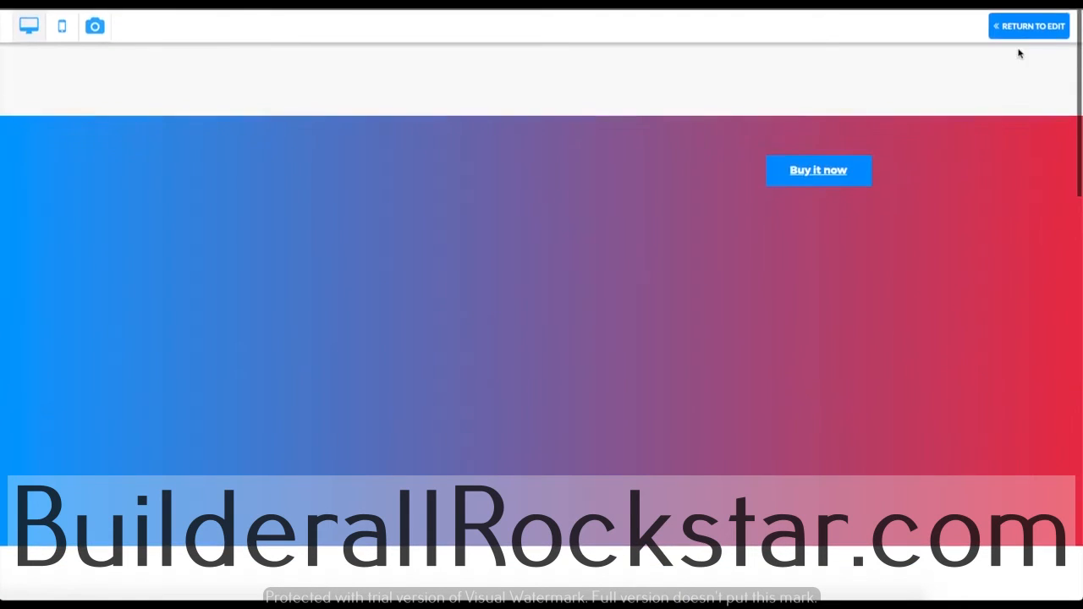